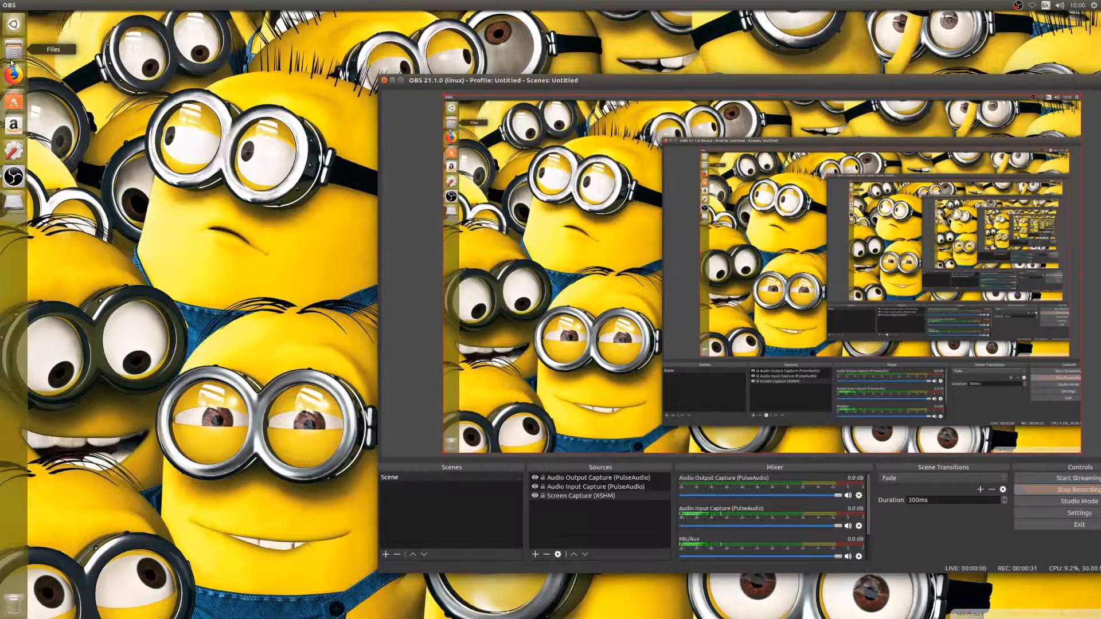
Launch Maya from the system's run-a-command prompt, using the maya entry in its history
key(alt+F2)
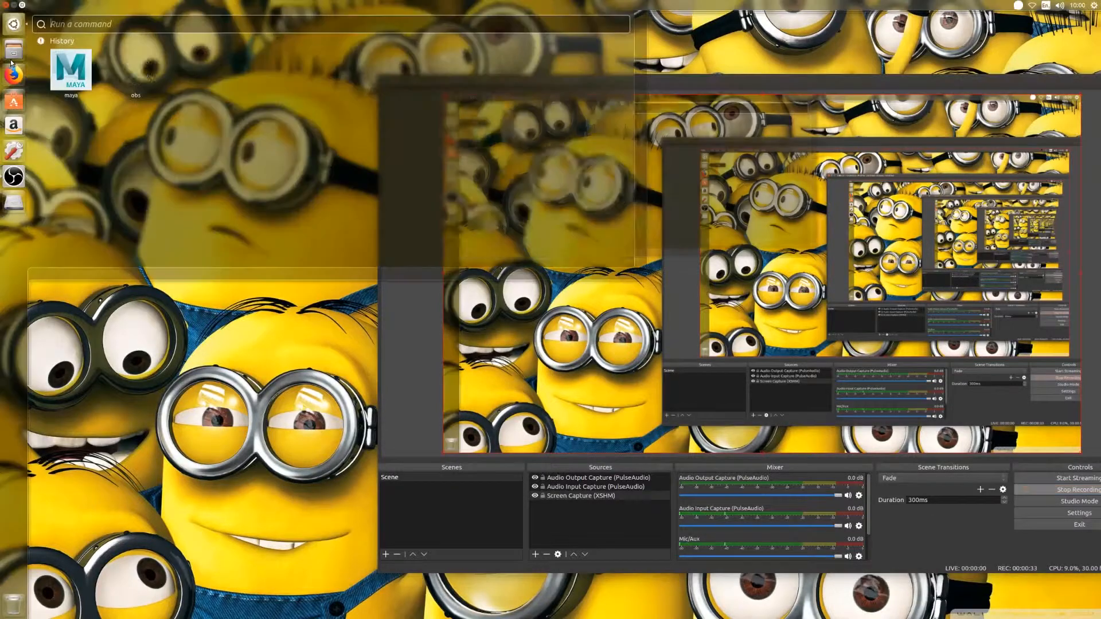
click(77, 75)
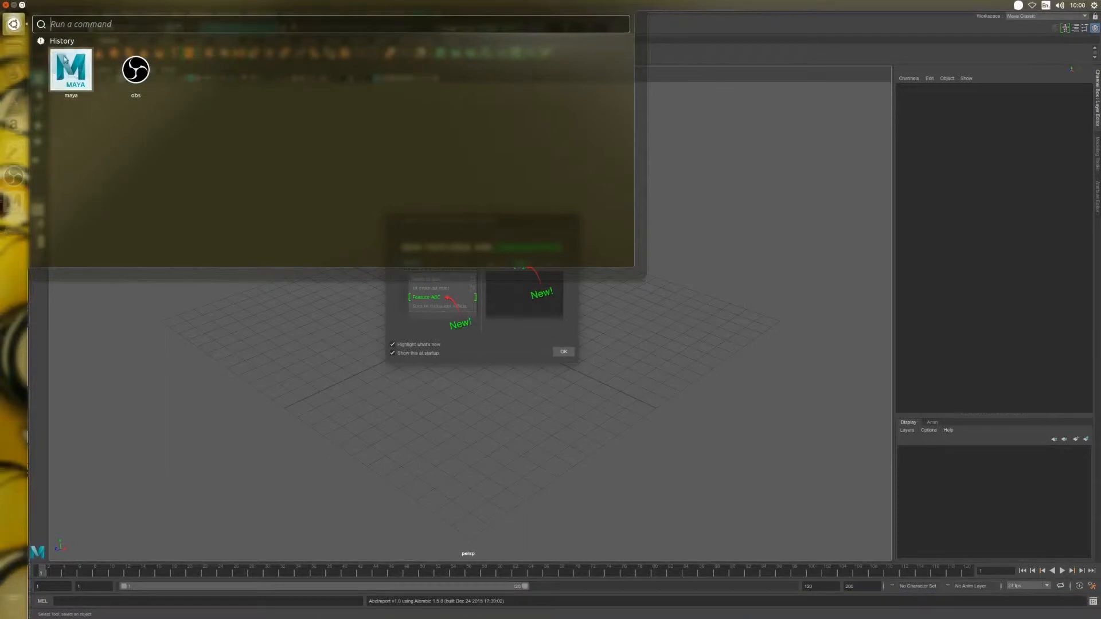
text(maya)
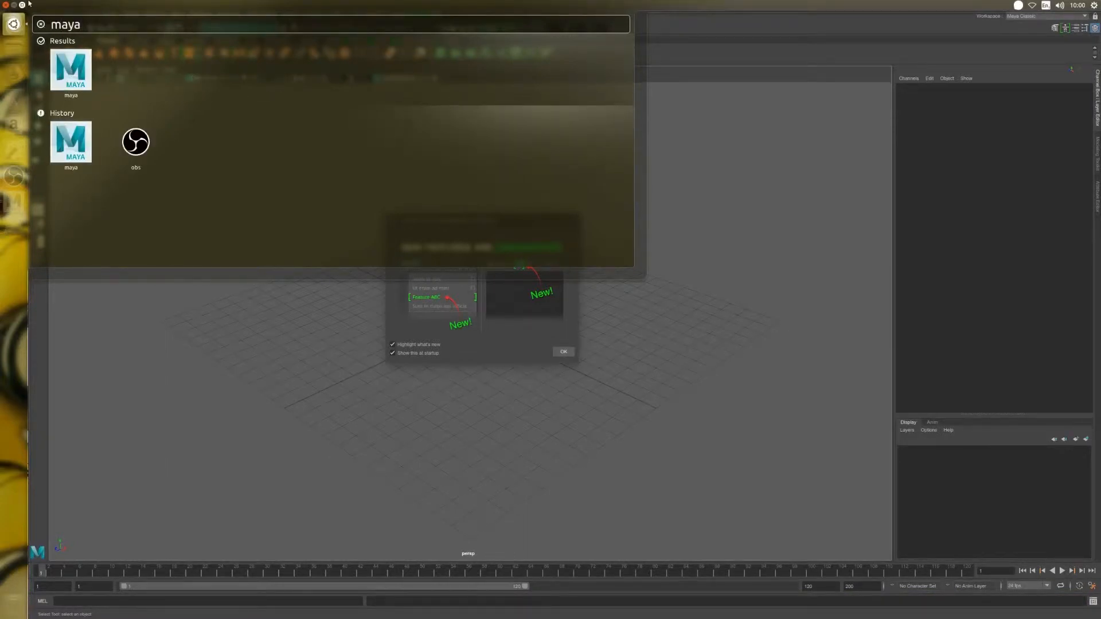
click(41, 25)
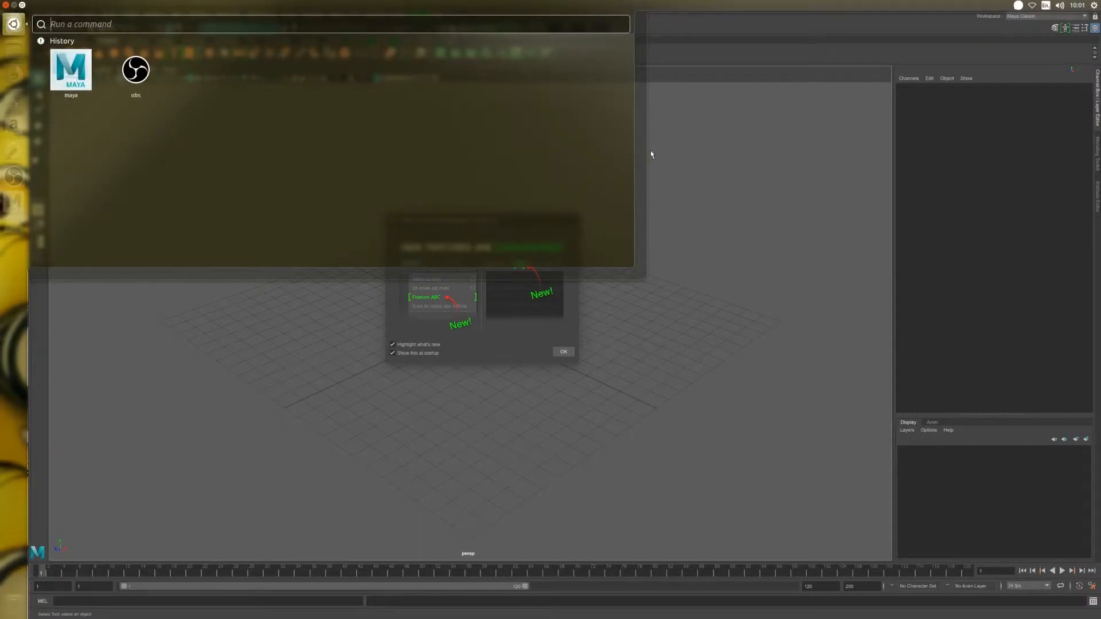
Dismiss the command launcher and close the What's New Highlight Settings window
click(755, 194)
drag(428, 222, 246, 131)
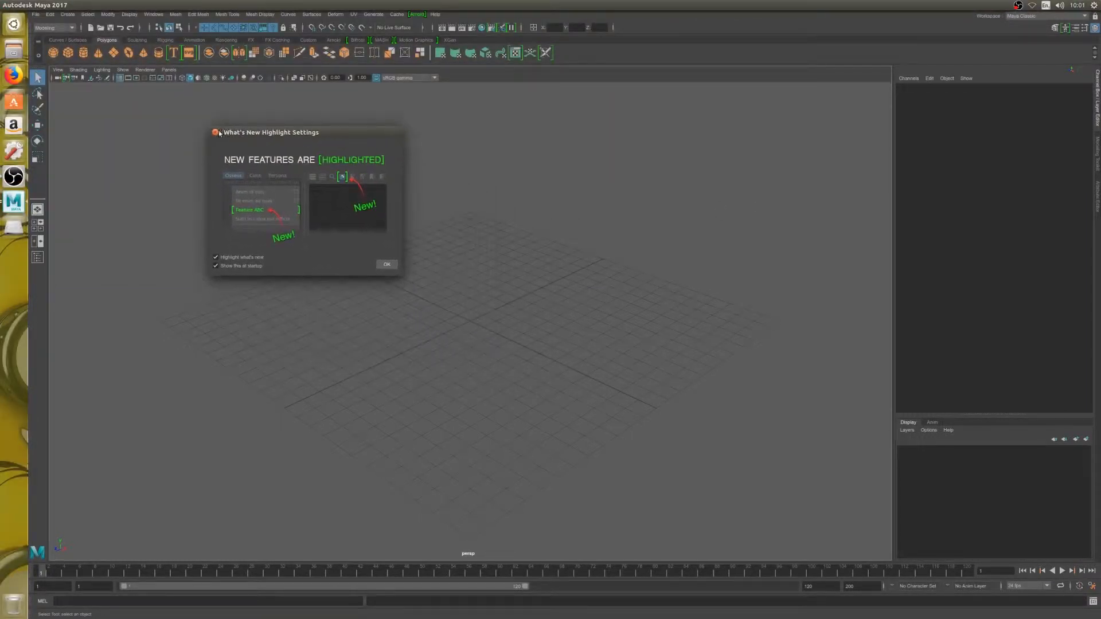
click(216, 133)
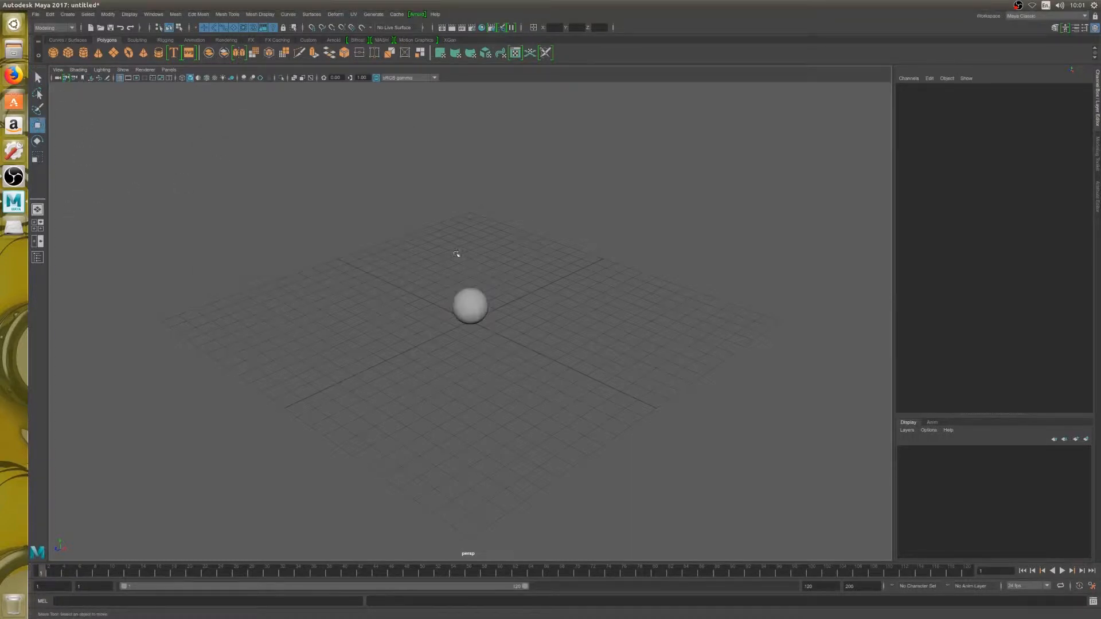
Select the sphere and open the preferences at the Animation category under Settings, moving the window clear of the sphere
click(476, 311)
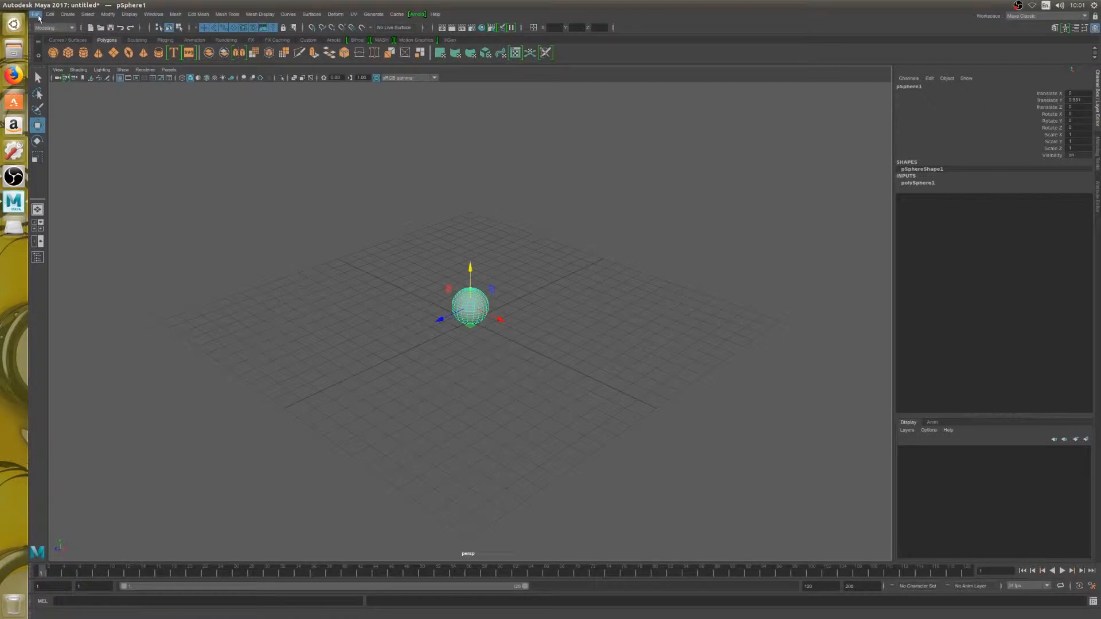
click(153, 14)
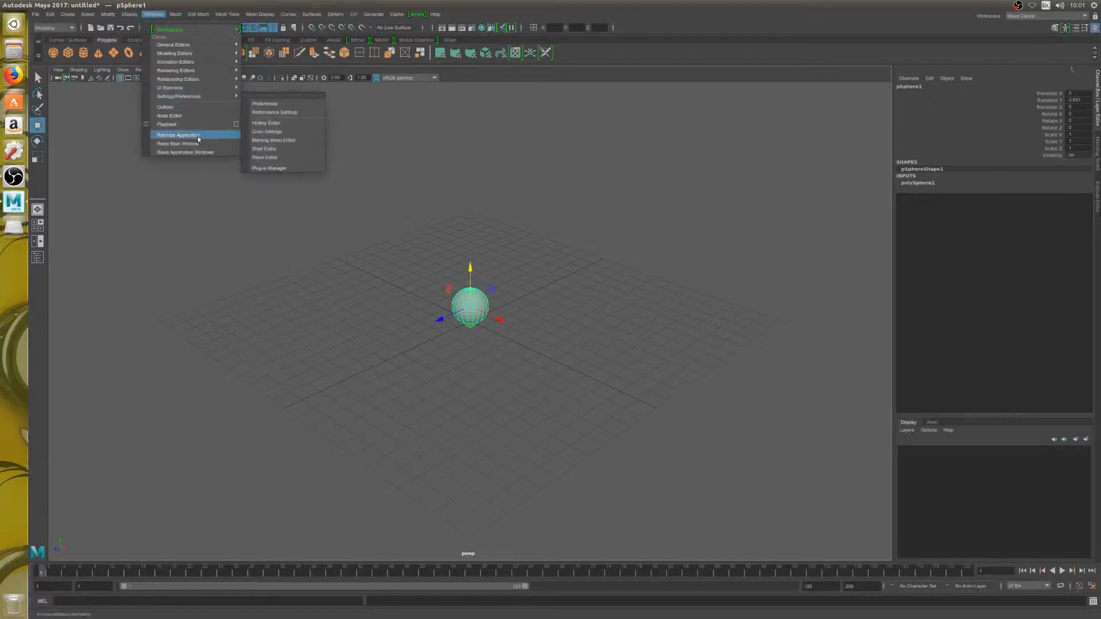
mouse_move(212, 98)
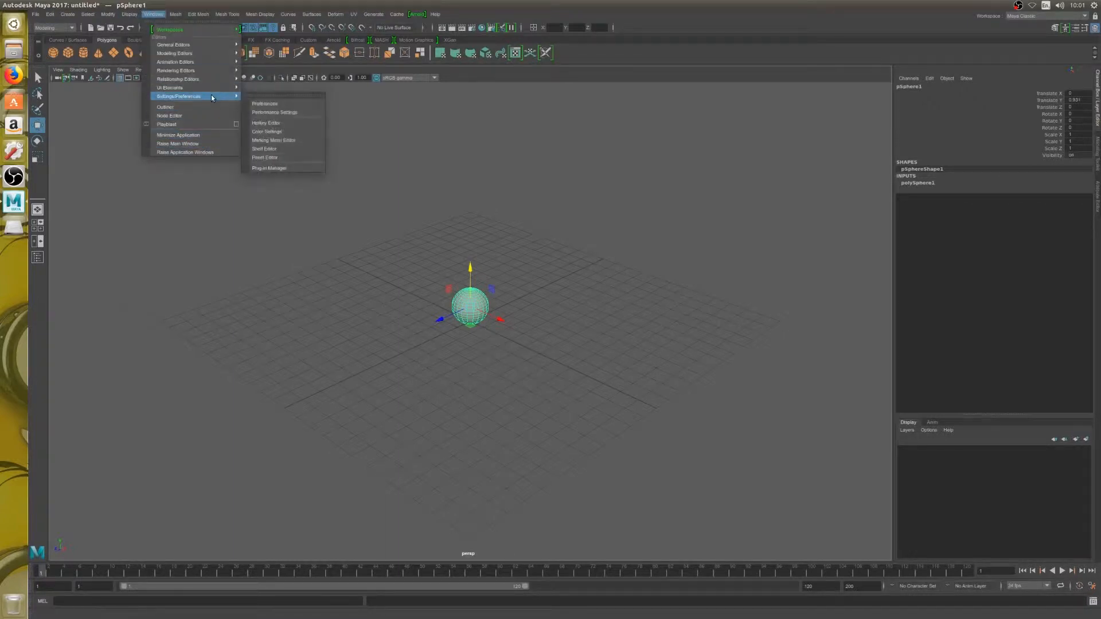
click(273, 105)
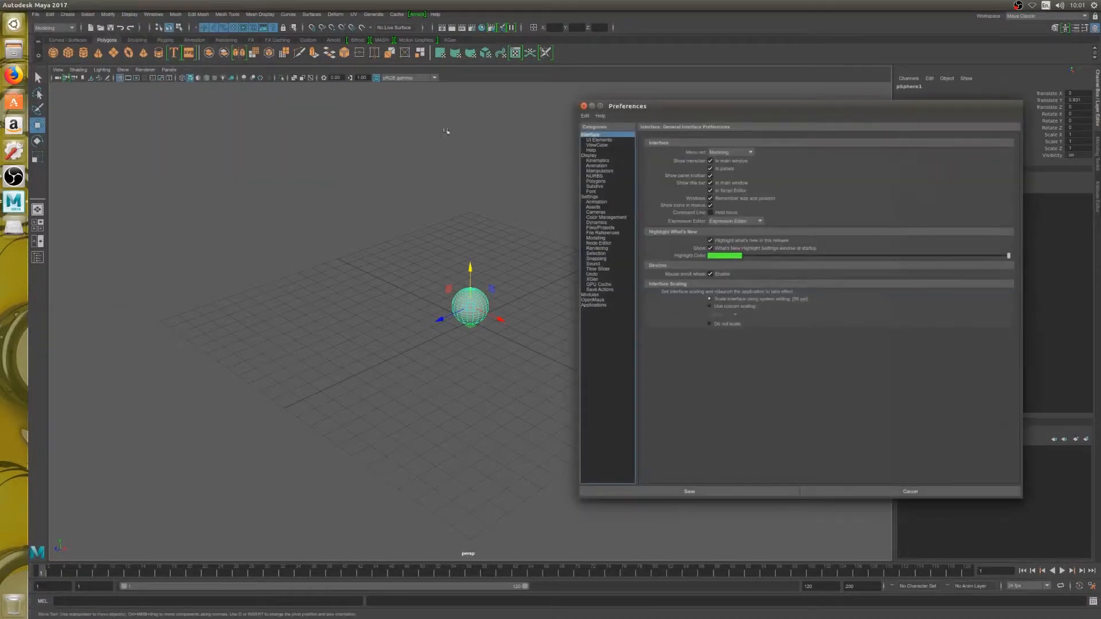
click(594, 155)
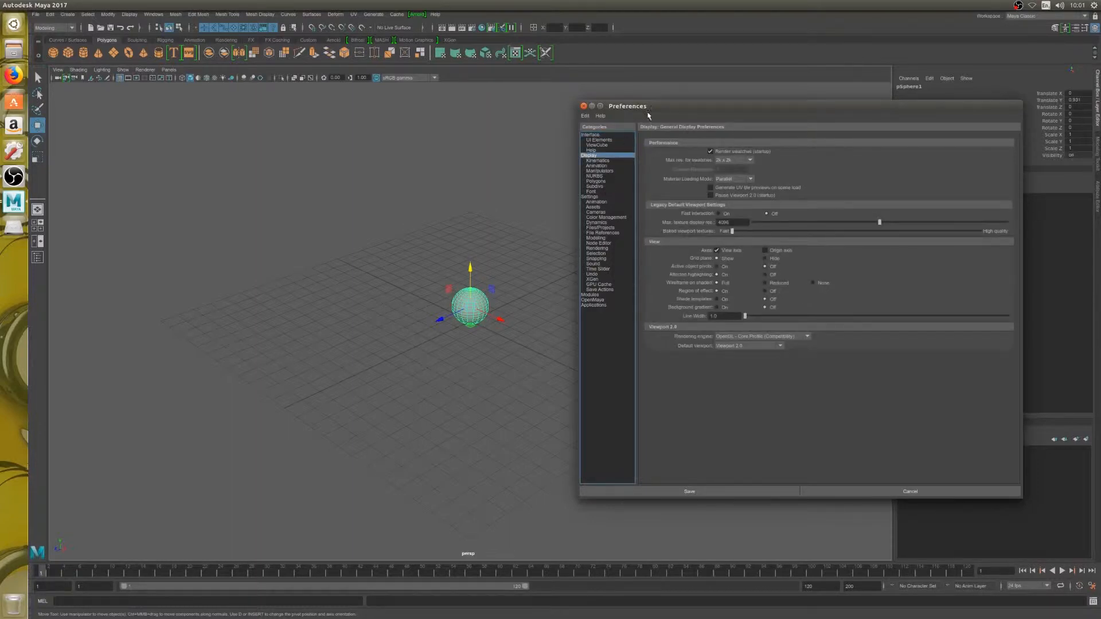
click(596, 165)
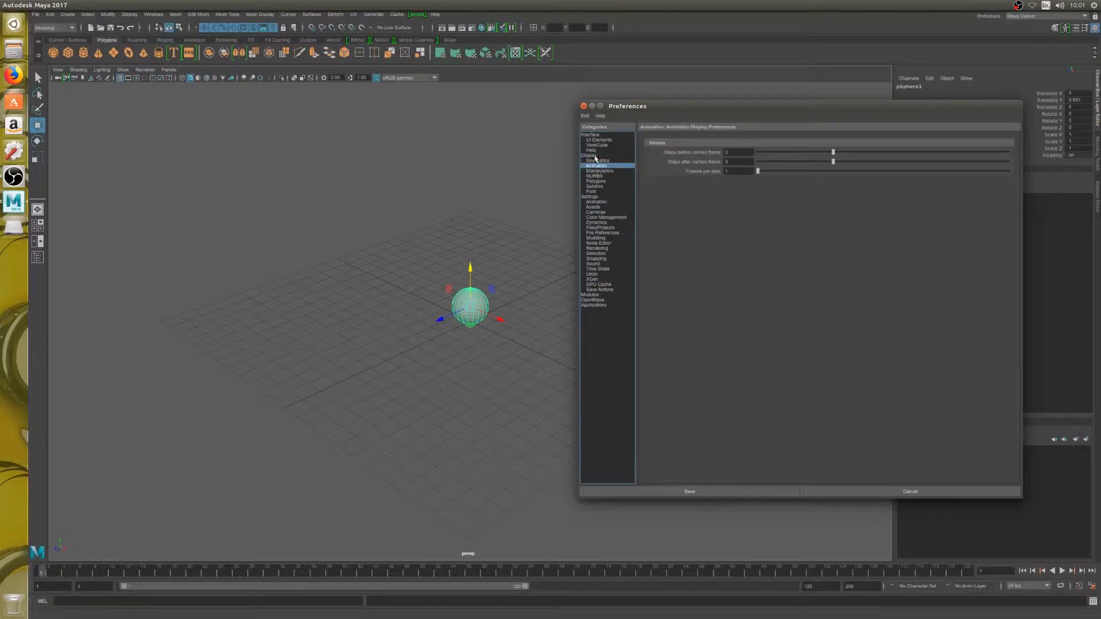
click(595, 201)
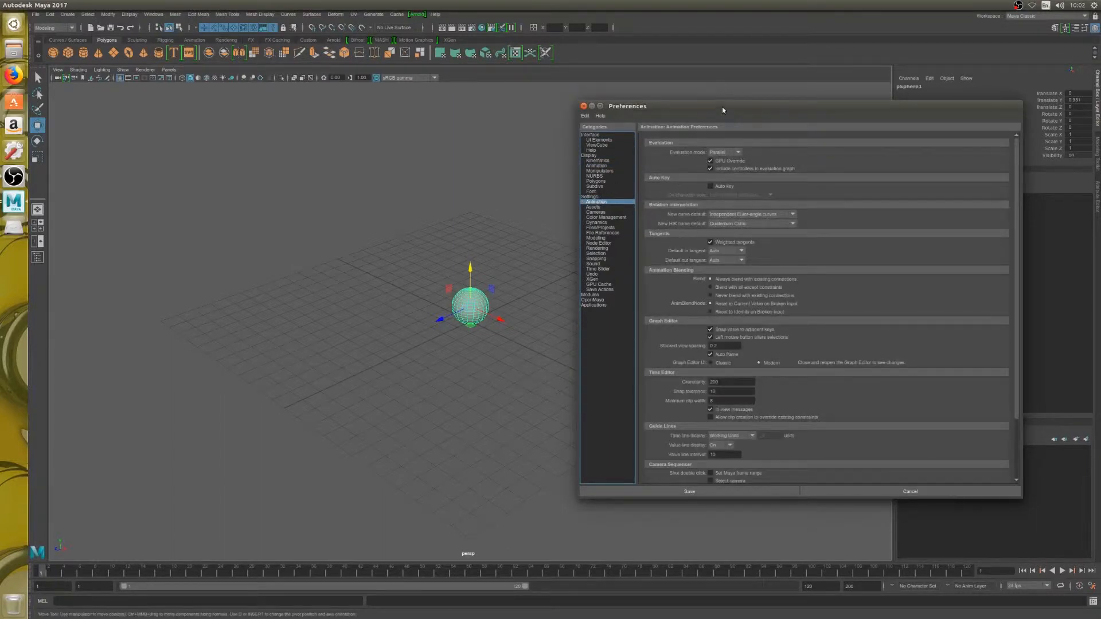
drag(721, 107, 682, 63)
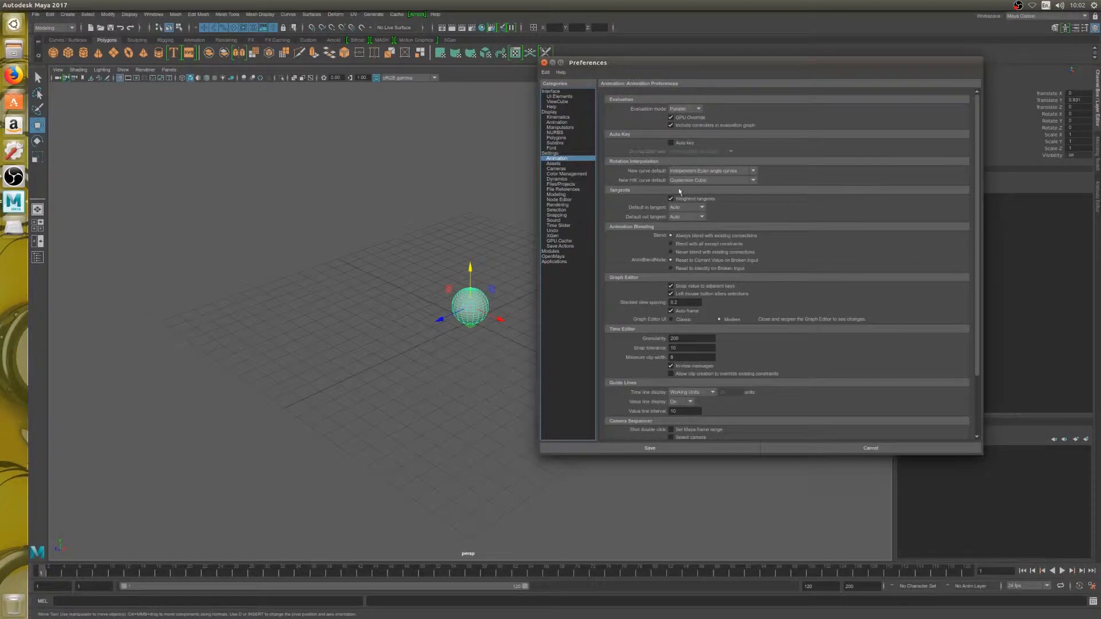
Open the Graph Editor alongside the Preferences window
click(154, 15)
mouse_move(208, 62)
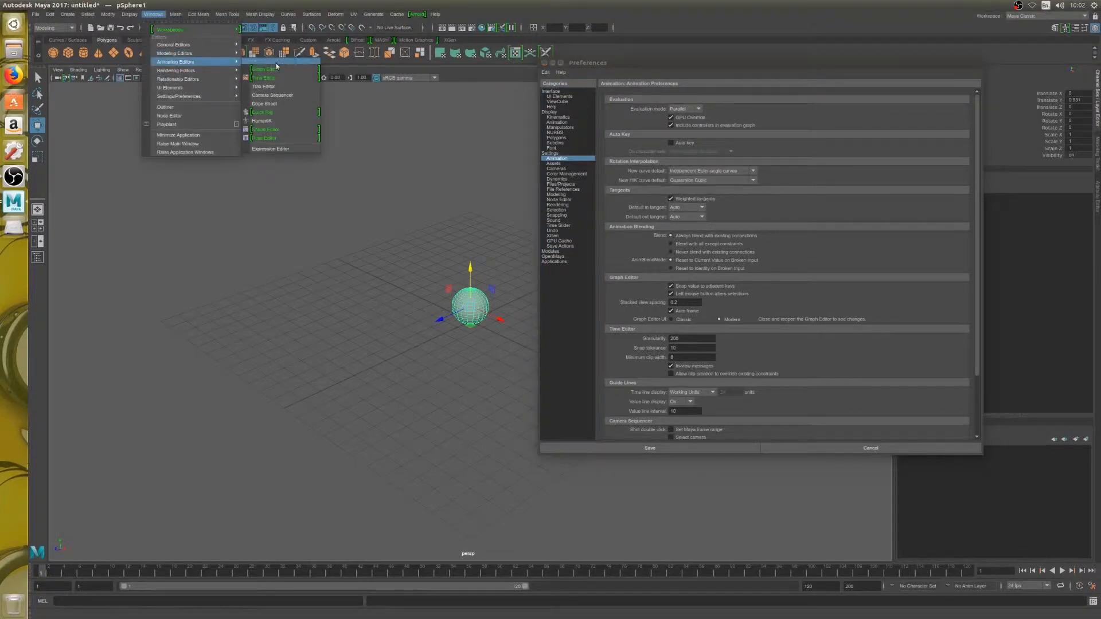
click(270, 62)
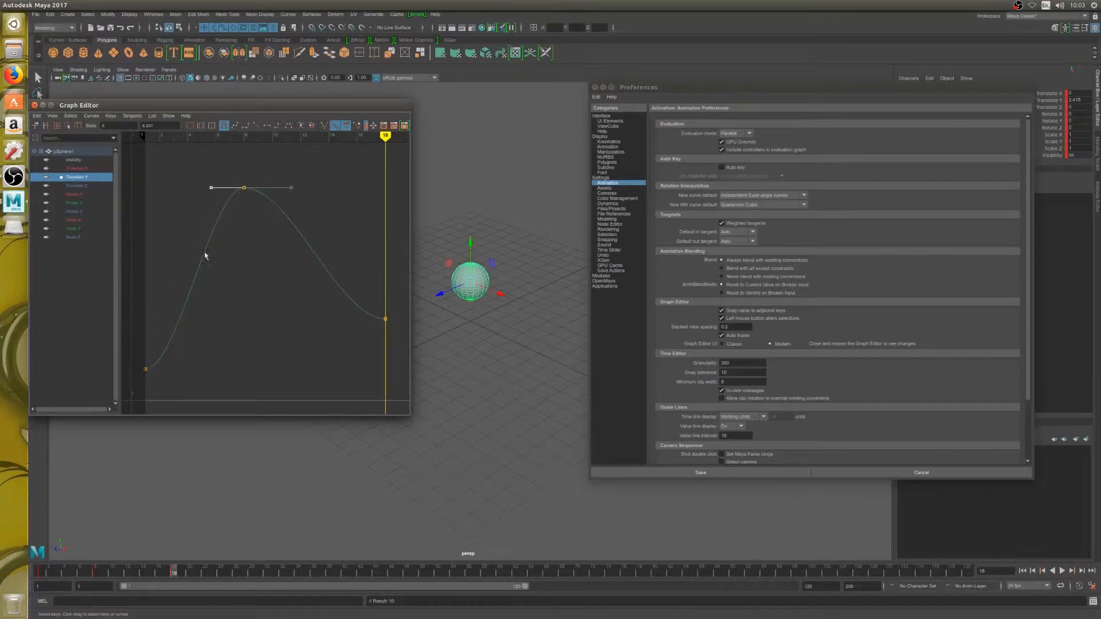
Tilt the tangent handles of the middle key on the sphere's Translate Y curve slightly, and select that key
drag(173, 159, 289, 210)
drag(292, 161, 321, 216)
middle_drag(293, 191, 246, 189)
drag(187, 175, 225, 225)
mouse_move(204, 189)
middle_down()
mouse_move(167, 229)
mouse_move(238, 195)
mouse_move(206, 189)
middle_up()
click(243, 187)
click(297, 186)
mouse_move(297, 187)
middle_down()
mouse_move(265, 188)
mouse_move(296, 181)
middle_up()
click(244, 187)
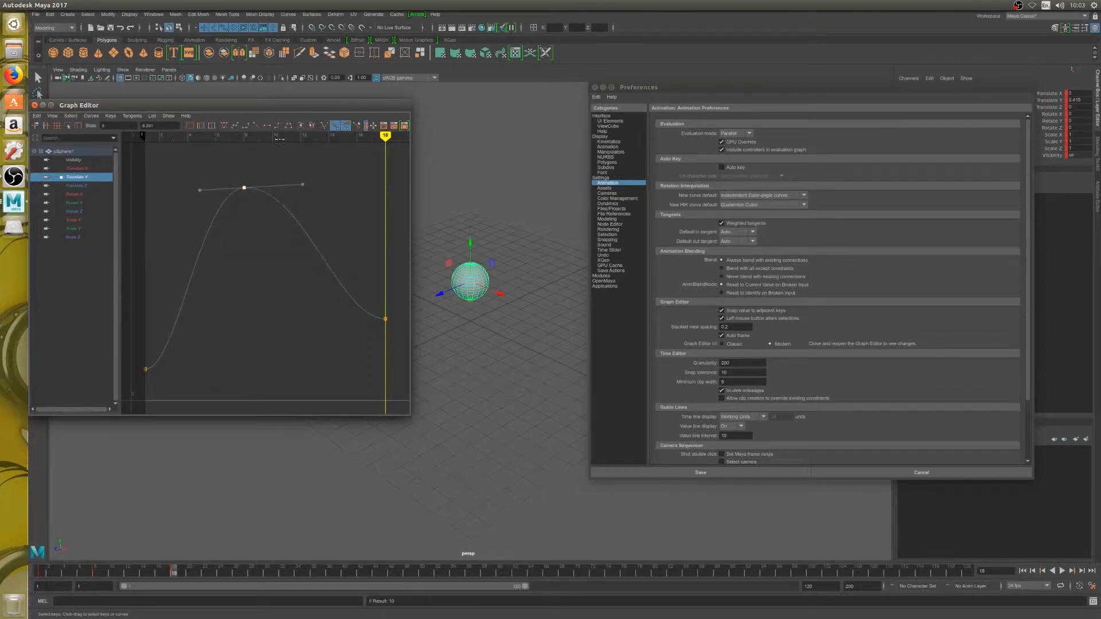
Set the default out tangent to Stepped and the default in tangent to Auto in the animation preferences
click(743, 241)
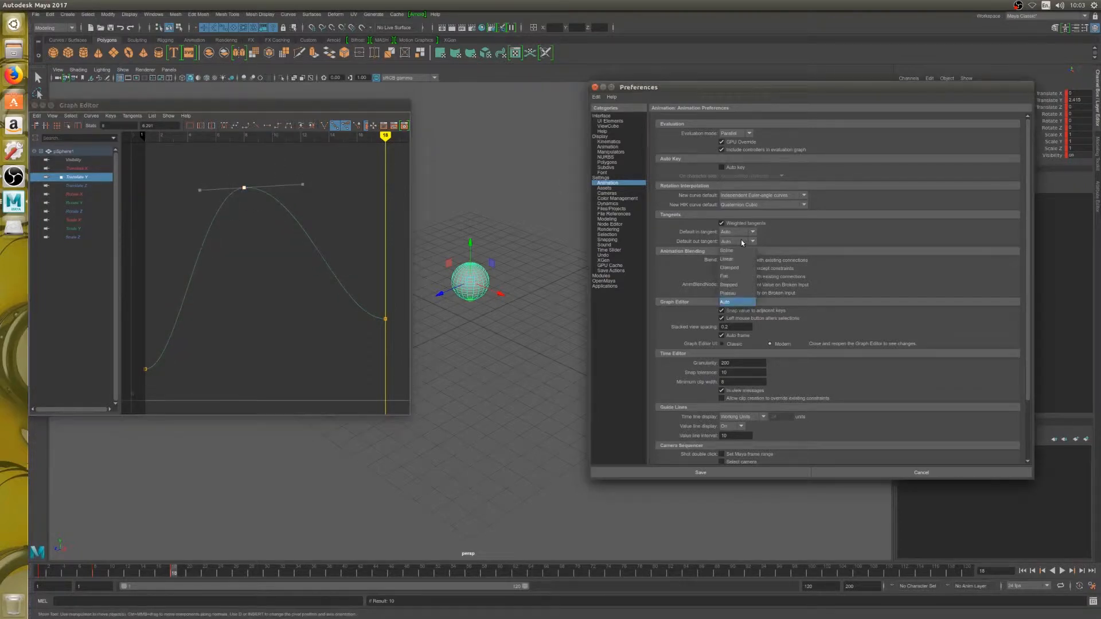
click(734, 289)
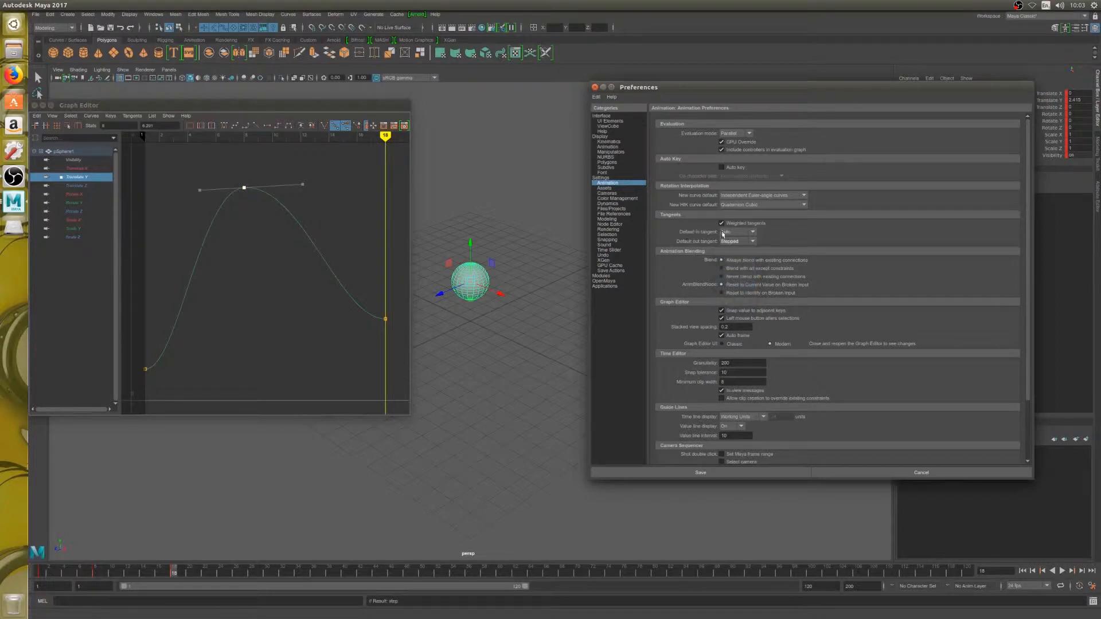
click(734, 232)
click(737, 284)
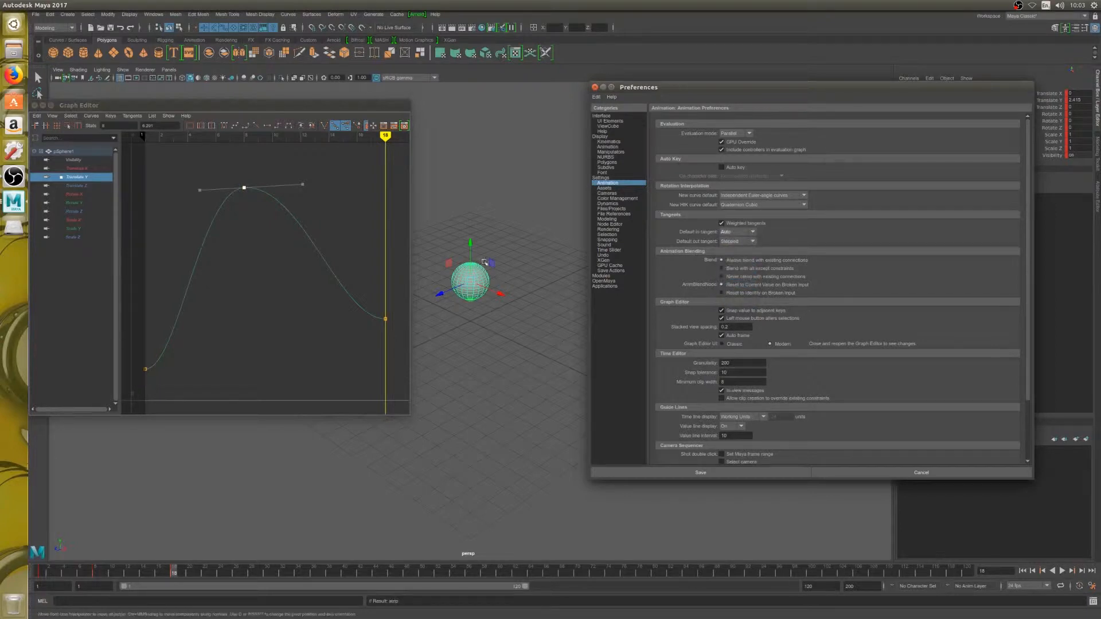
Give the middle Translate Y key a stepped tangent, scrub to frame 16, and adjust the key on the curve
click(277, 127)
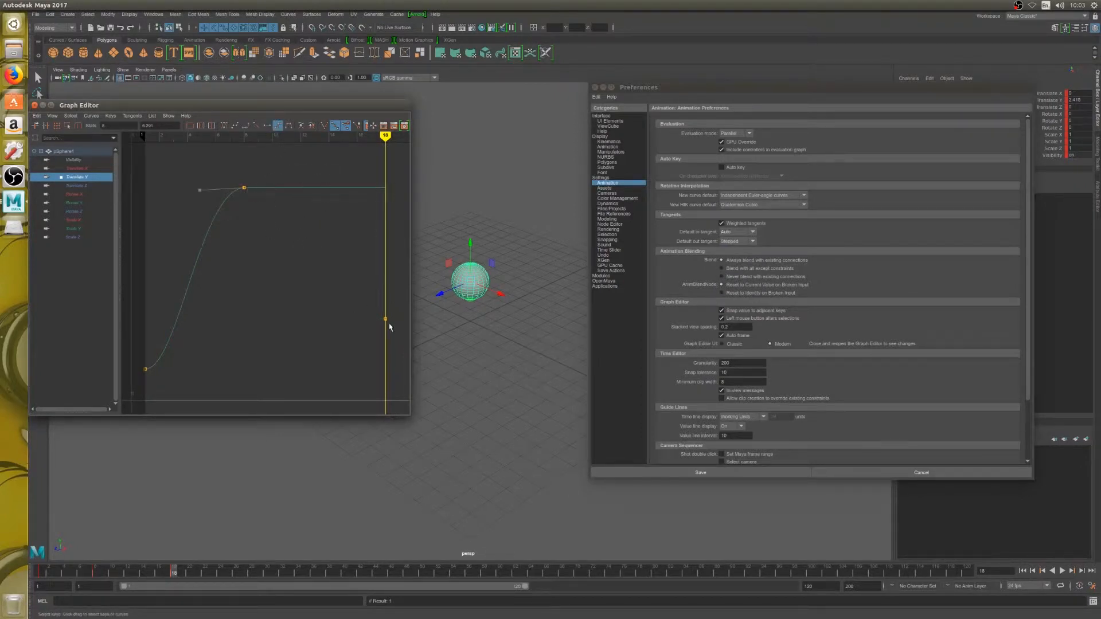
drag(382, 138, 353, 137)
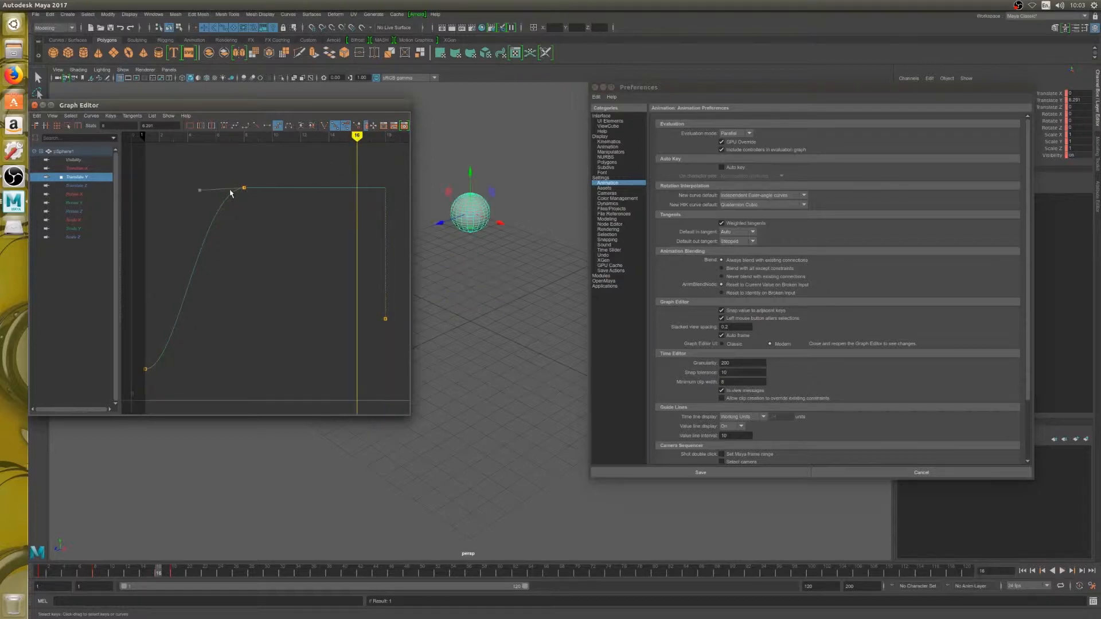
mouse_move(199, 190)
mouse_down()
mouse_move(180, 184)
mouse_move(238, 185)
mouse_move(176, 184)
mouse_move(190, 186)
mouse_up()
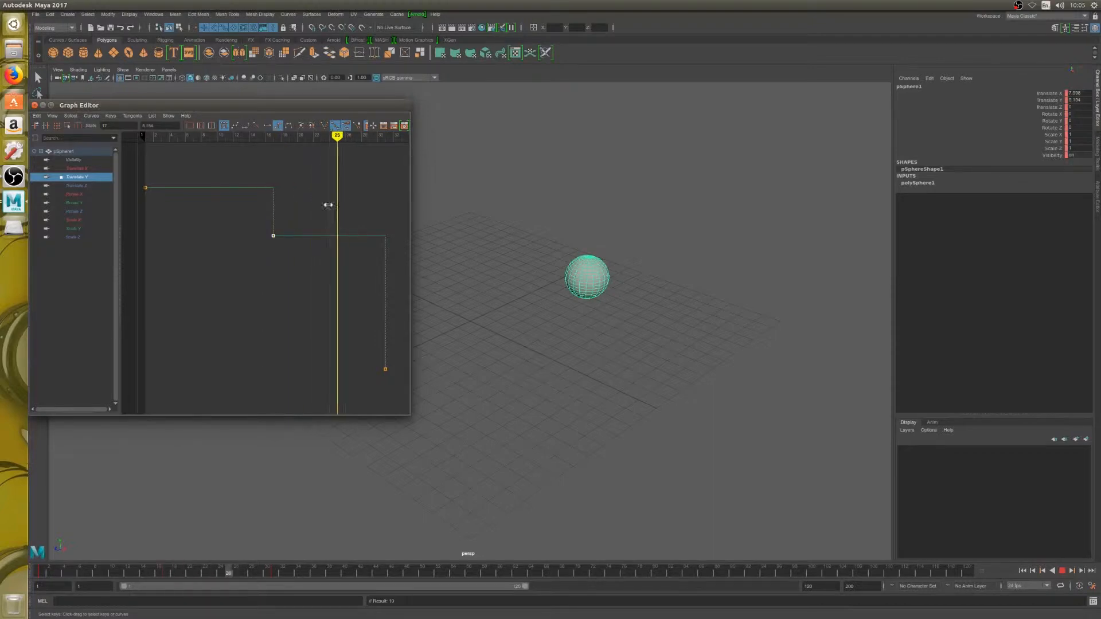
mouse_move(271, 209)
mouse_down()
mouse_move(387, 217)
mouse_move(233, 238)
mouse_move(269, 243)
mouse_move(273, 234)
mouse_up()
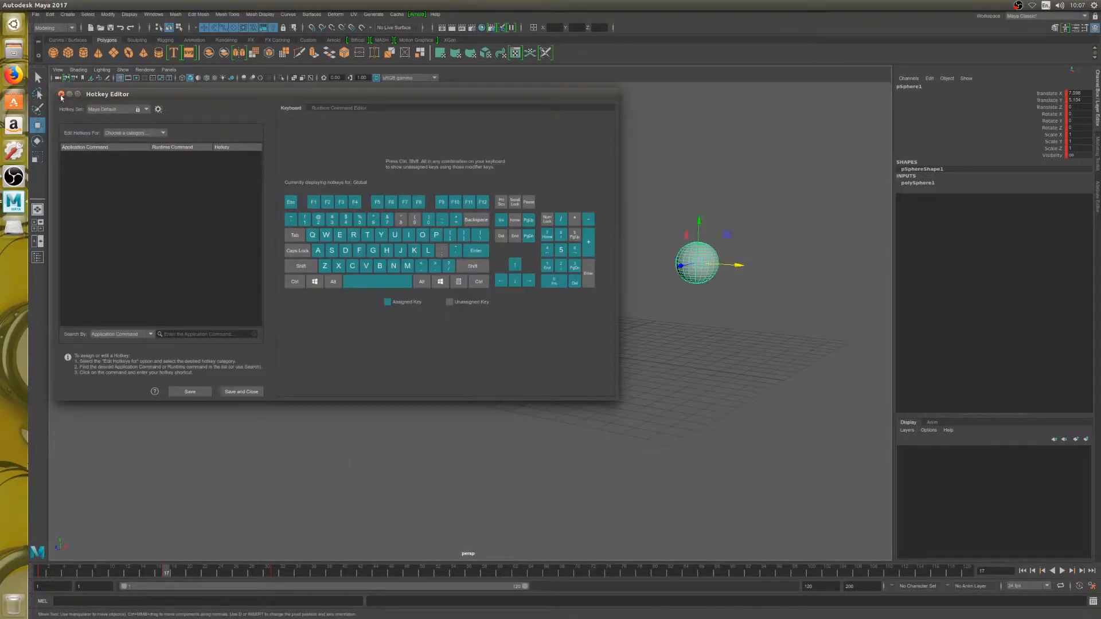
Close the Hotkey Editor and open it again
click(62, 94)
click(153, 14)
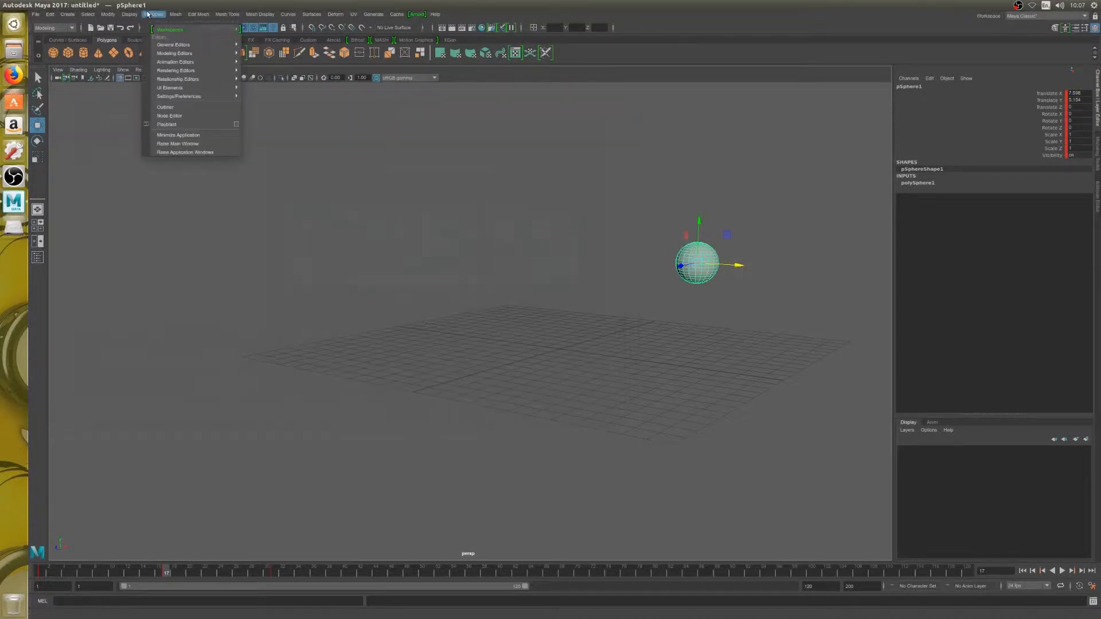
mouse_move(183, 96)
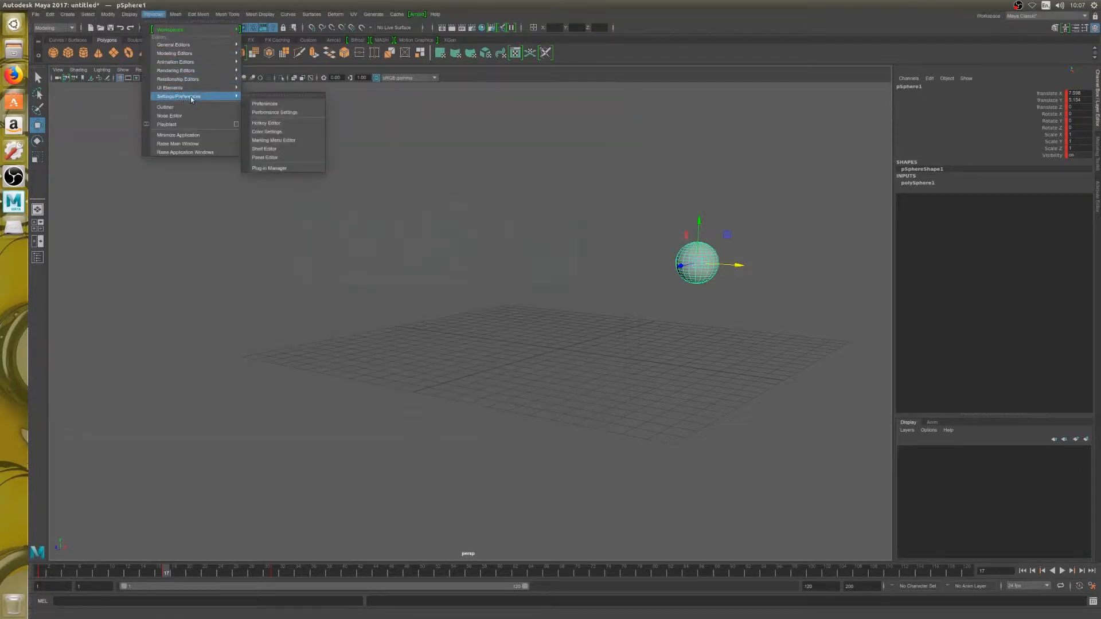
click(276, 124)
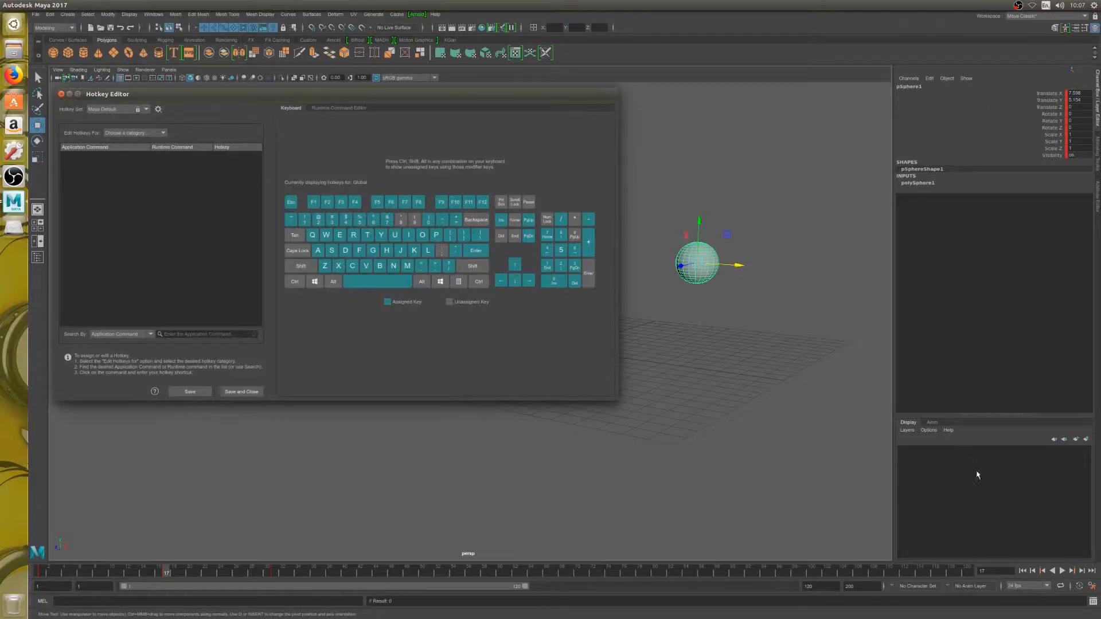
Set the tangents of all the sphere's keys on the time slider to Stepped, play the animation, and scrub to frame 31
click(165, 572)
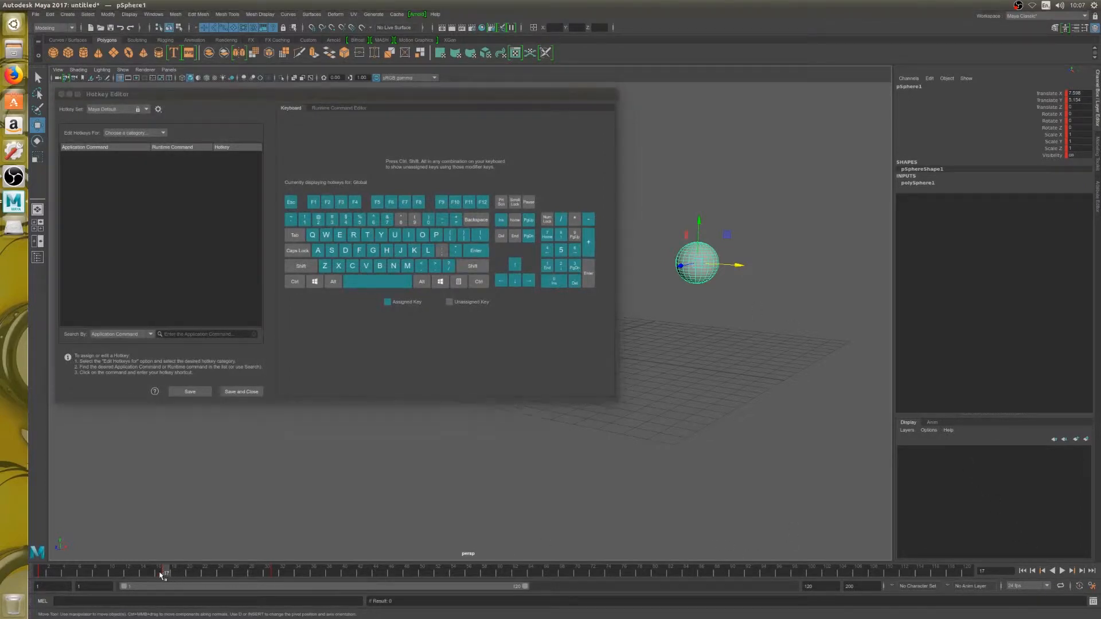
key(alt+v)
drag(170, 572, 40, 572)
right_click(75, 572)
mouse_move(117, 486)
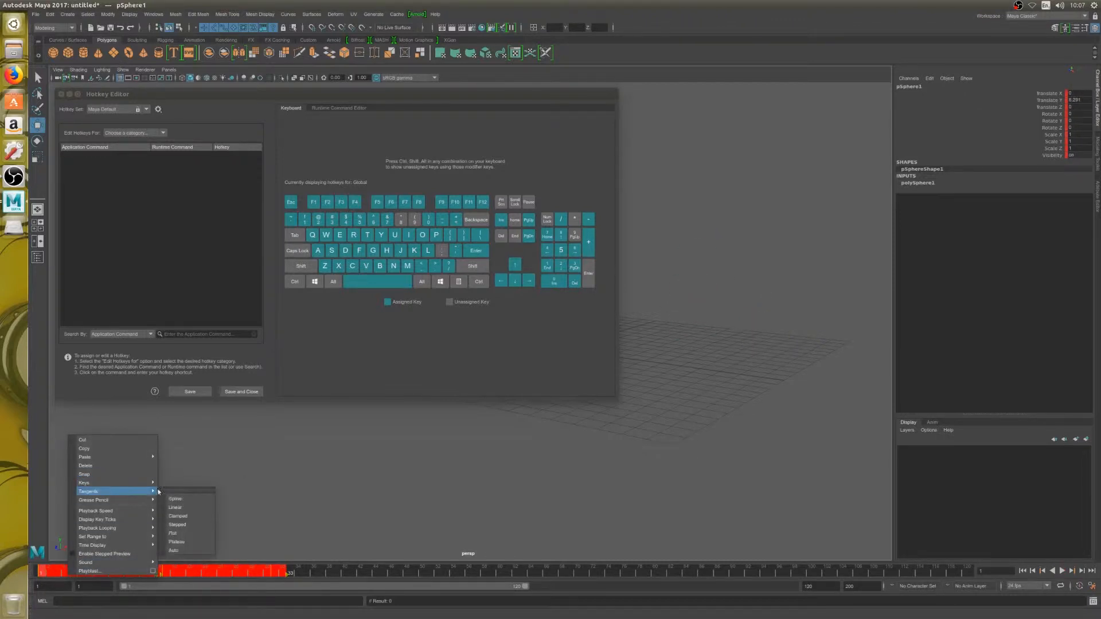
click(177, 525)
key(alt+v)
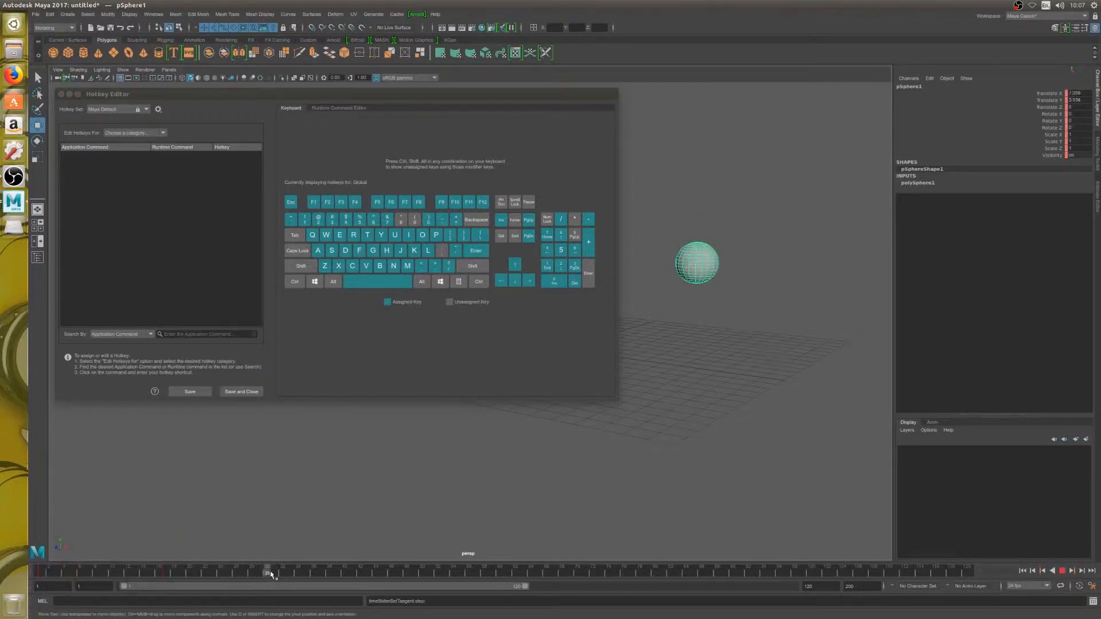
drag(276, 573, 274, 574)
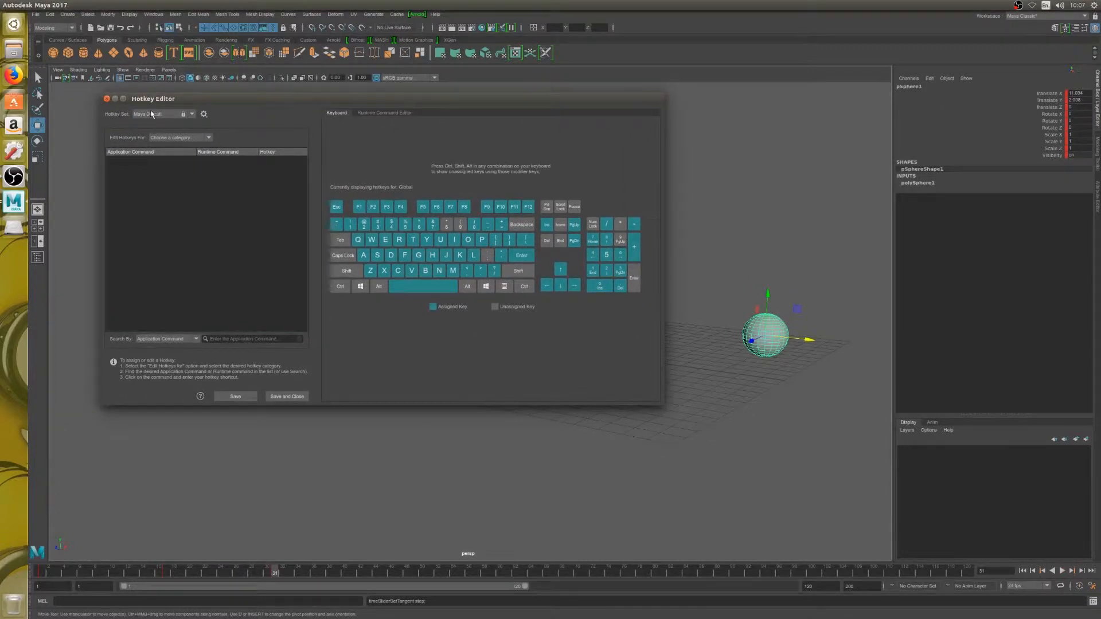
Duplicate the Maya Default hotkey set as a custom set named after its owner
drag(160, 100, 124, 102)
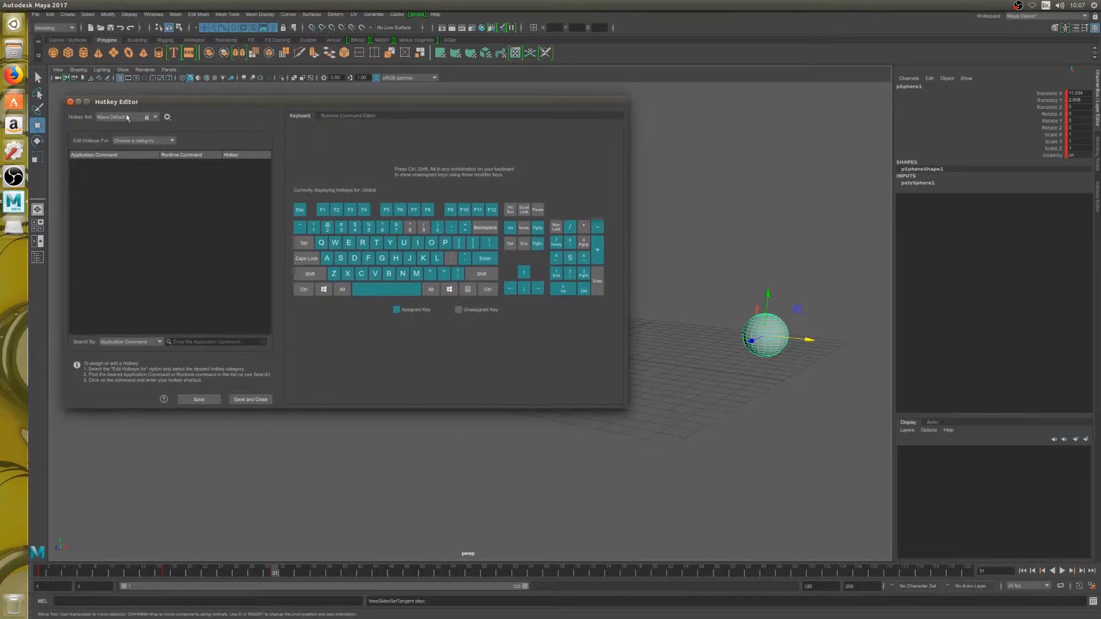
click(167, 119)
click(183, 123)
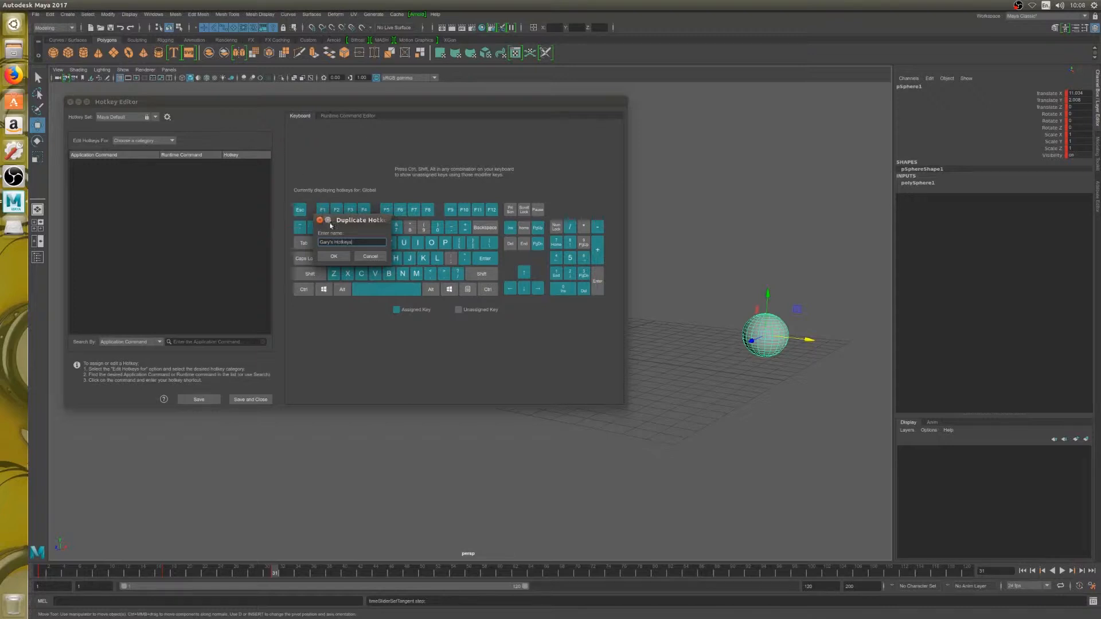
click(334, 257)
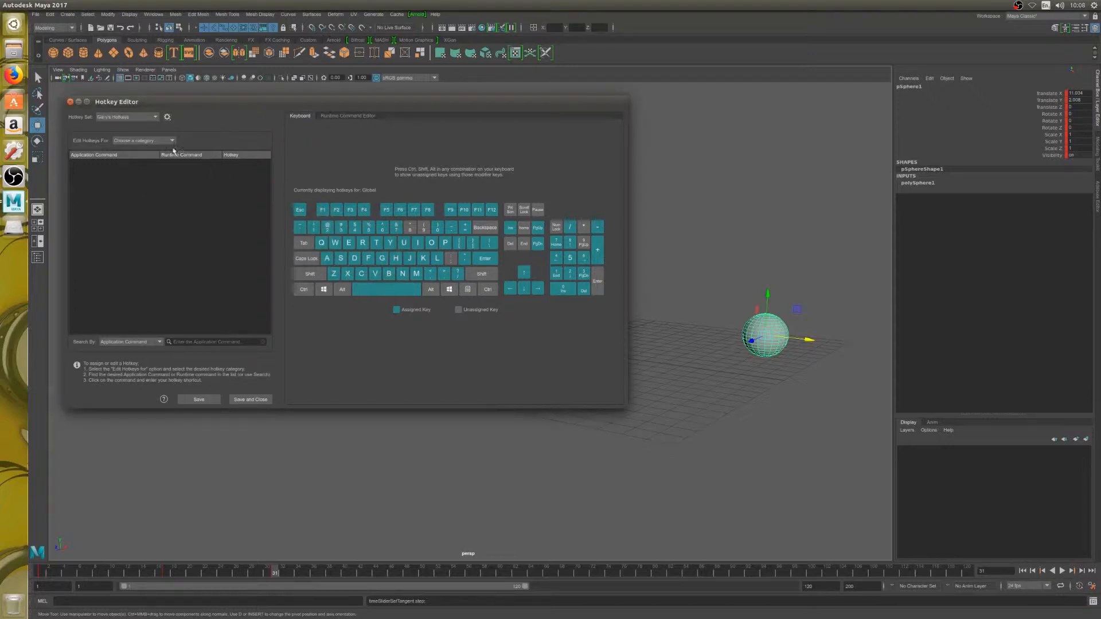
Search the hotkey commands for "frame" and assign PgDown to the Next Frame command
click(203, 341)
text(frame)
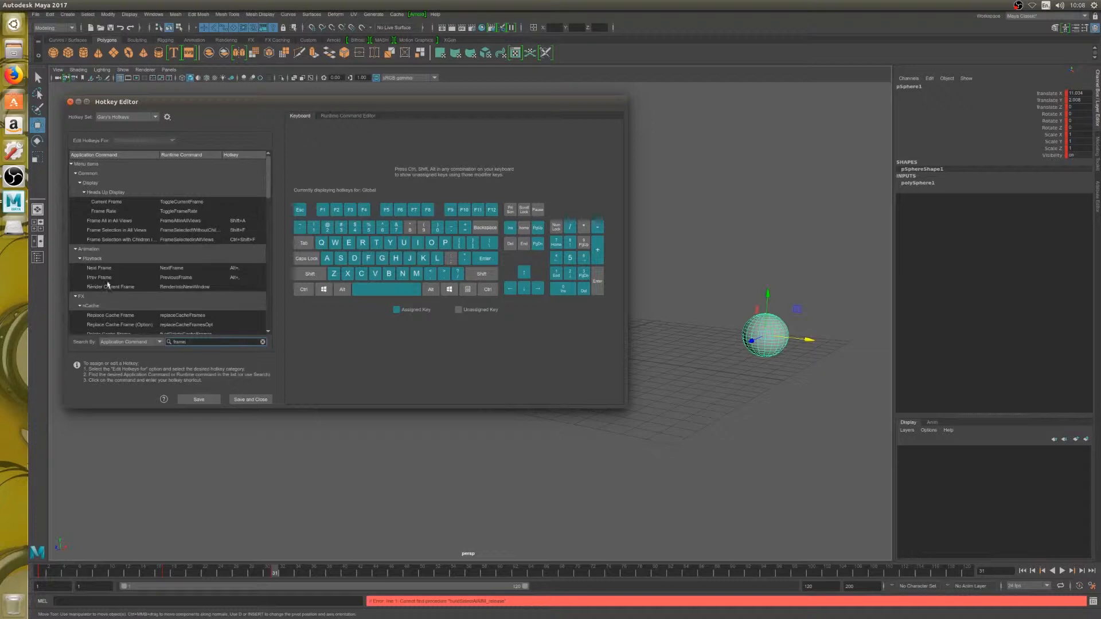
click(235, 268)
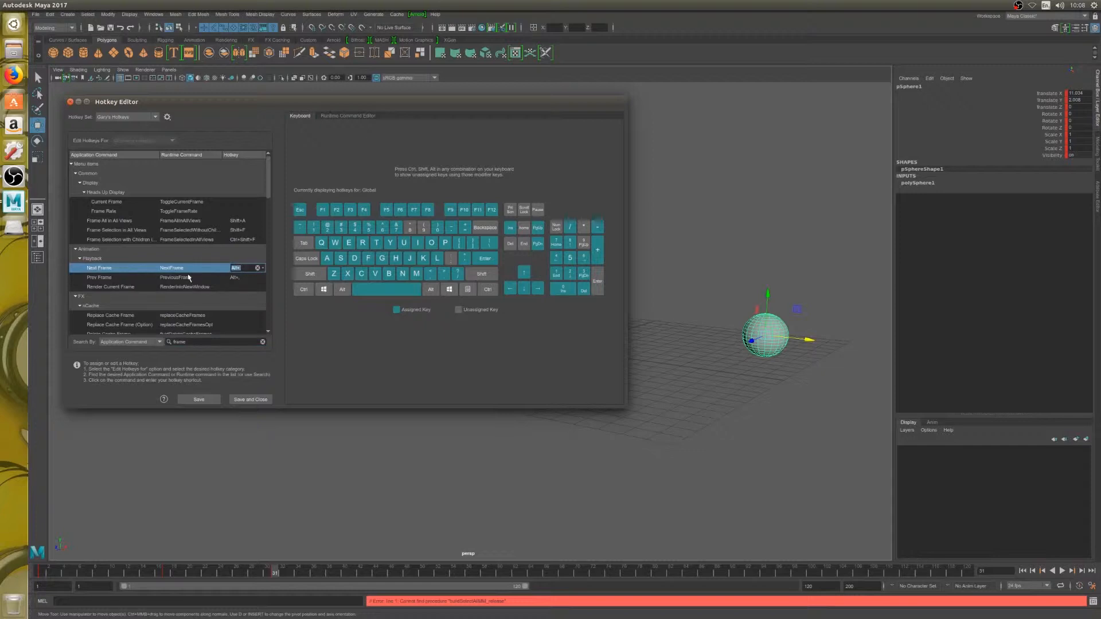
key(Page_Down)
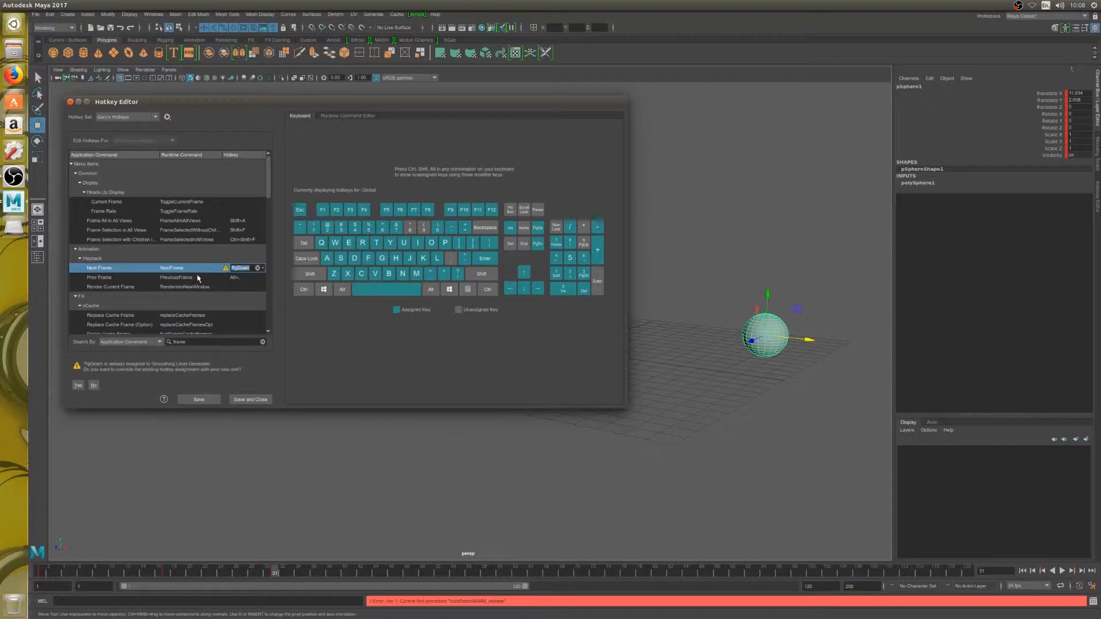
Assign PgUp to the Prev Frame command, check both frame hotkeys, and save and close the Hotkey Editor
click(235, 278)
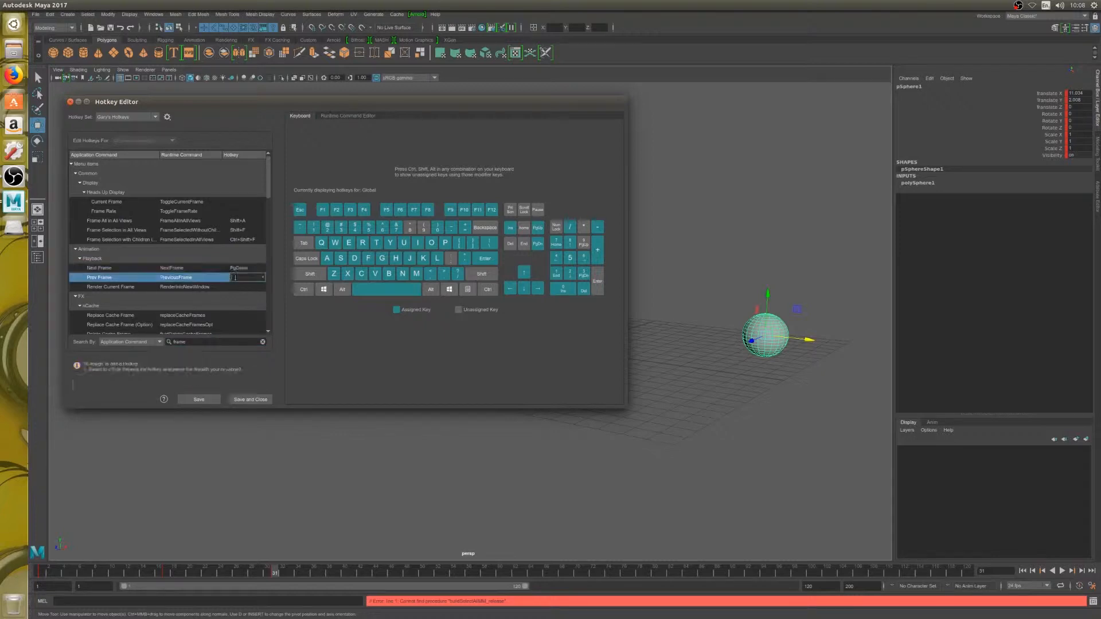
key(Page_Up)
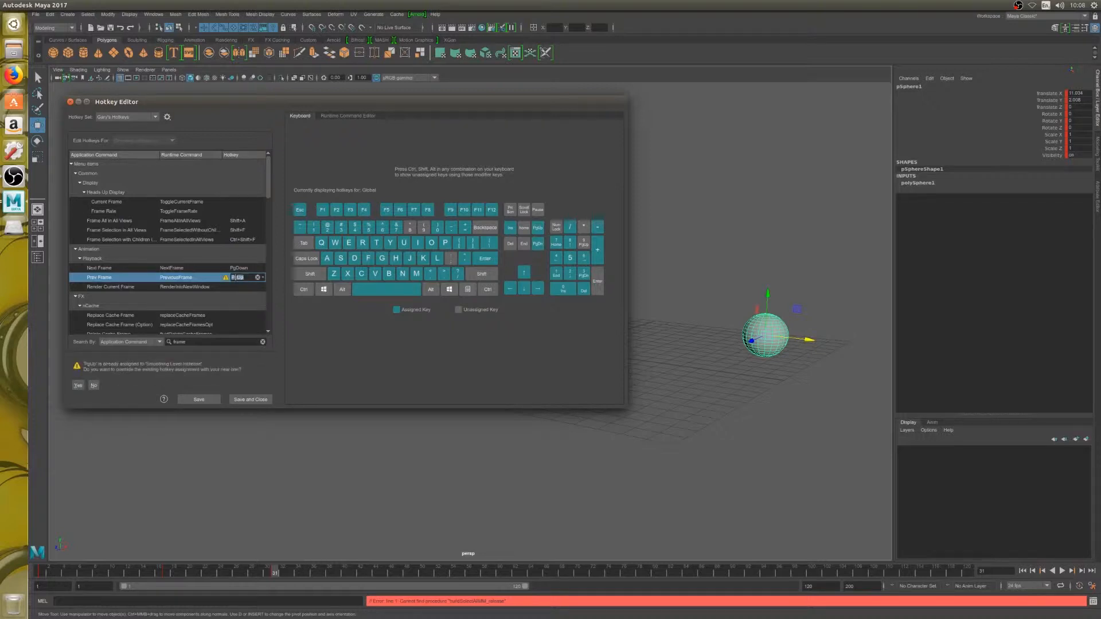
click(254, 267)
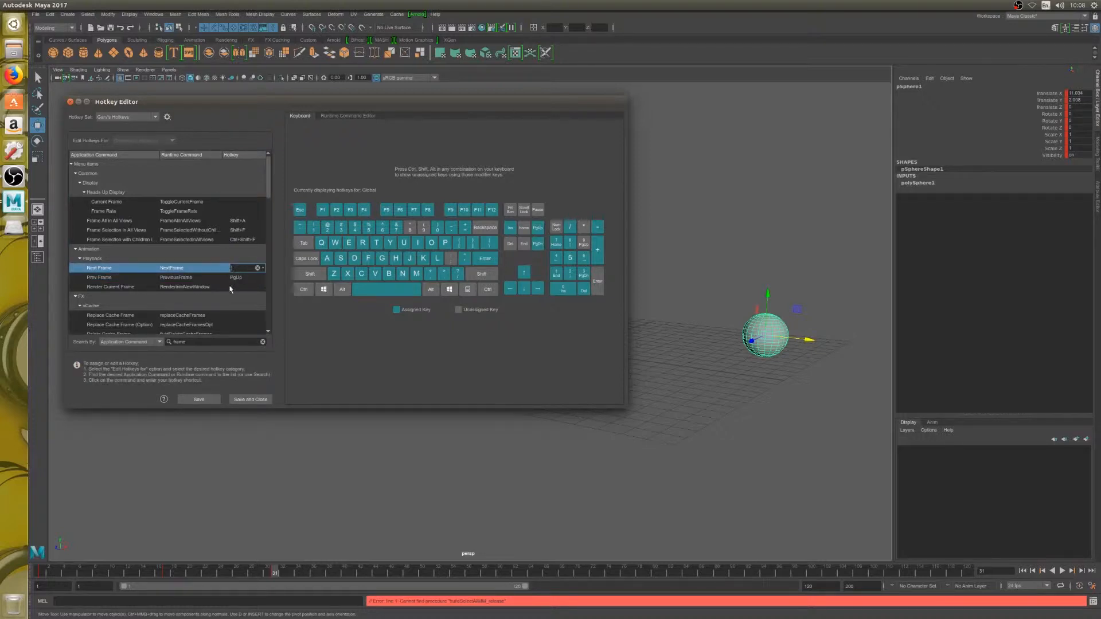
click(236, 278)
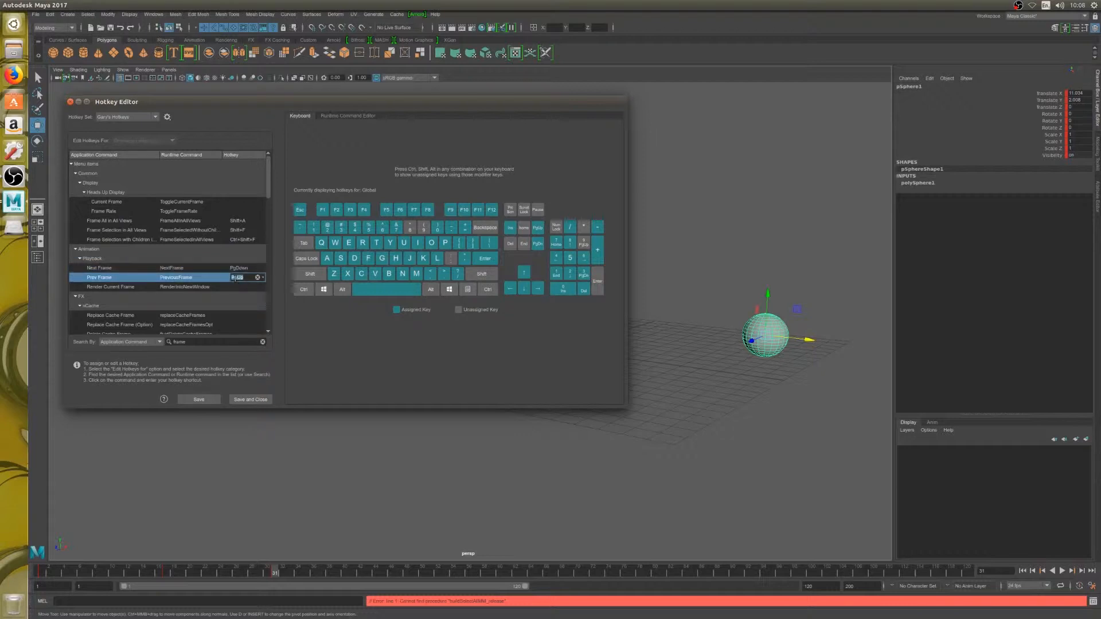
click(198, 399)
click(250, 400)
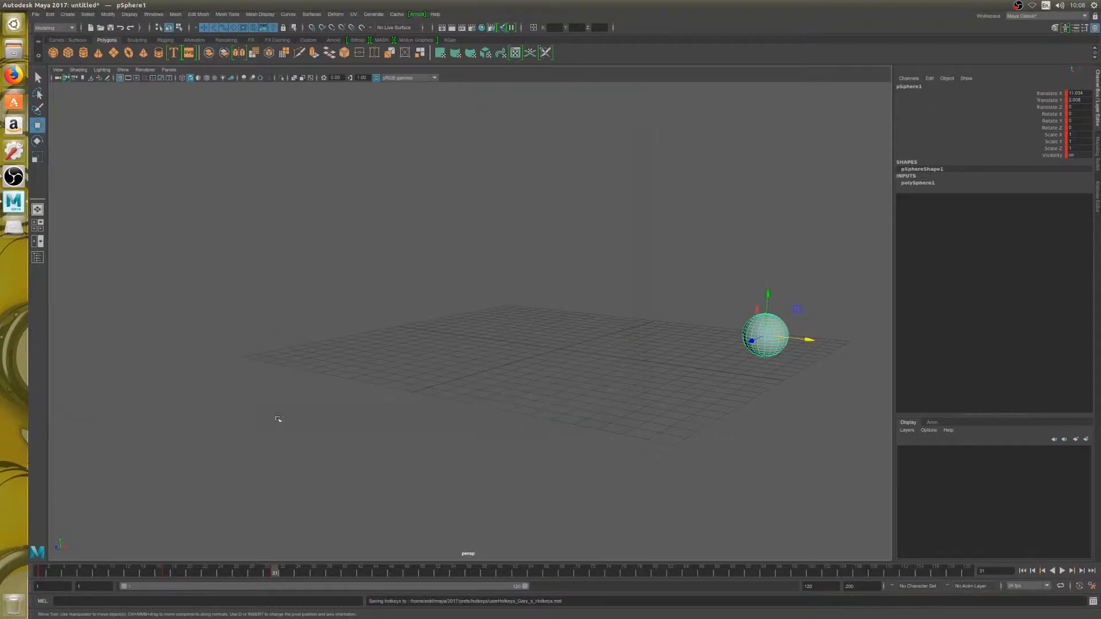
Test the next-frame and previous-frame hotkeys by stepping back and forth between frames 30 and 31
key(Page_Down)
key(Page_Up)
key(Page_Up)
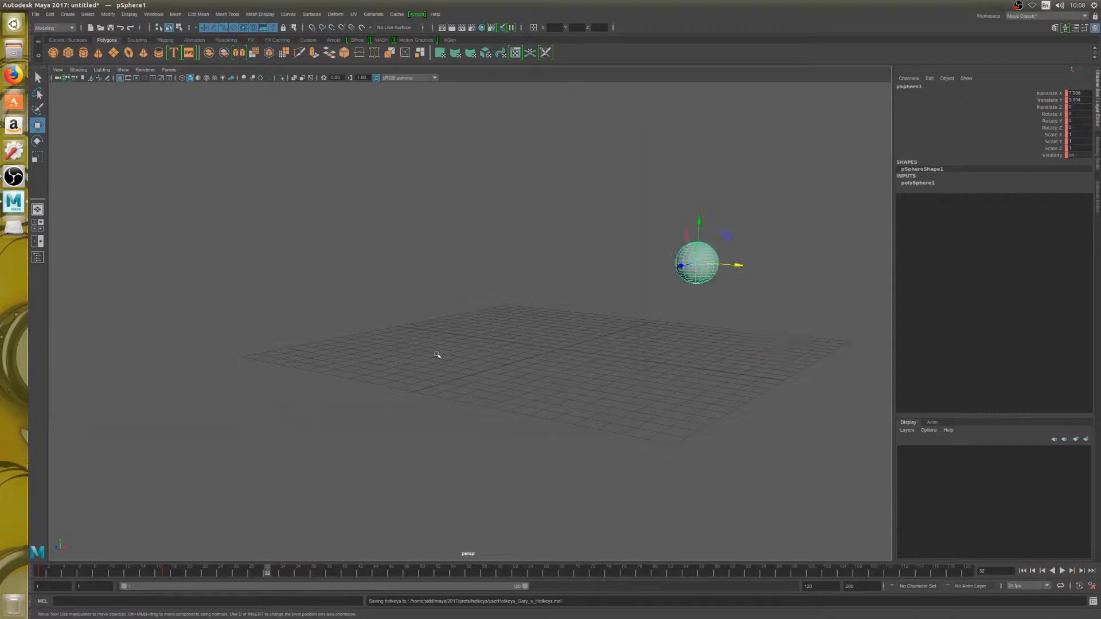
key(Page_Down)
key(Page_Up)
key(Page_Down)
key(Page_Up)
key(Page_Down)
key(Page_Up)
key(Page_Down)
key(Page_Down)
key(Page_Up)
key(Page_Down)
key(Page_Up)
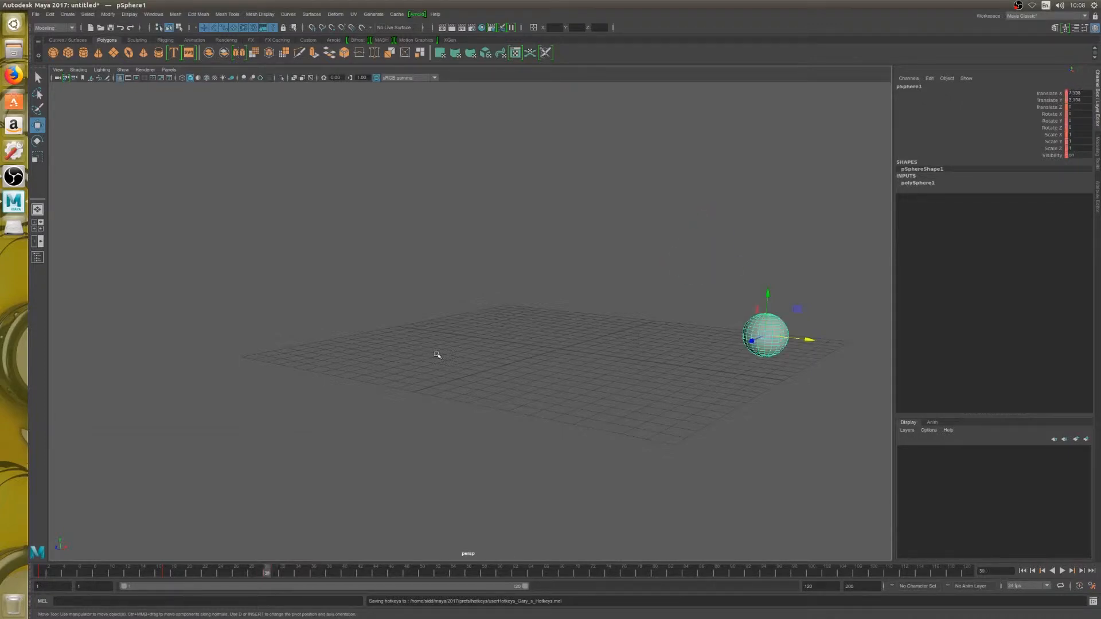
key(Page_Down)
key(Page_Up)
key(Page_Down)
key(Page_Up)
key(Page_Down)
key(Page_Up)
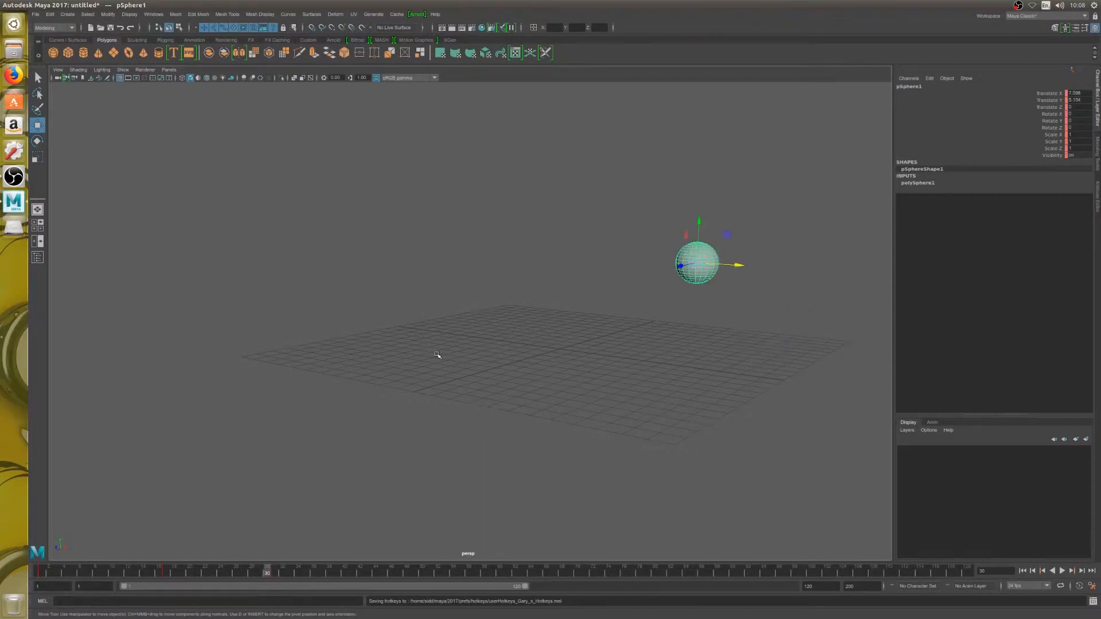
key(Page_Down)
key(Page_Up)
key(Page_Down)
key(Page_Up)
key(Page_Down)
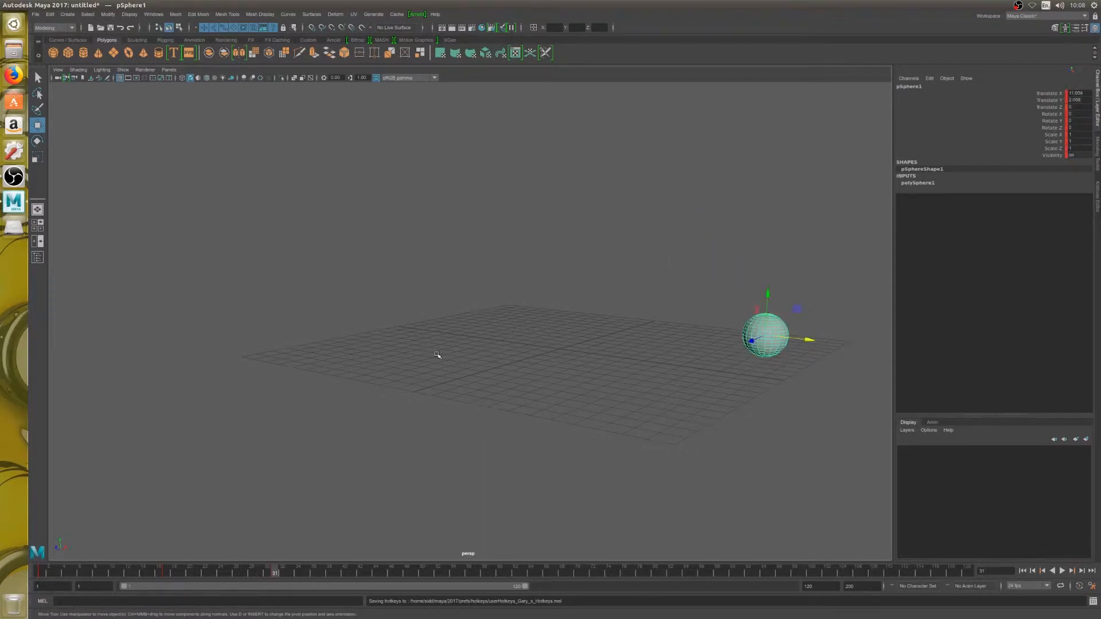
key(Page_Down)
key(Page_Up)
key(Page_Up)
key(Page_Down)
key(Page_Up)
key(Page_Down)
key(Page_Up)
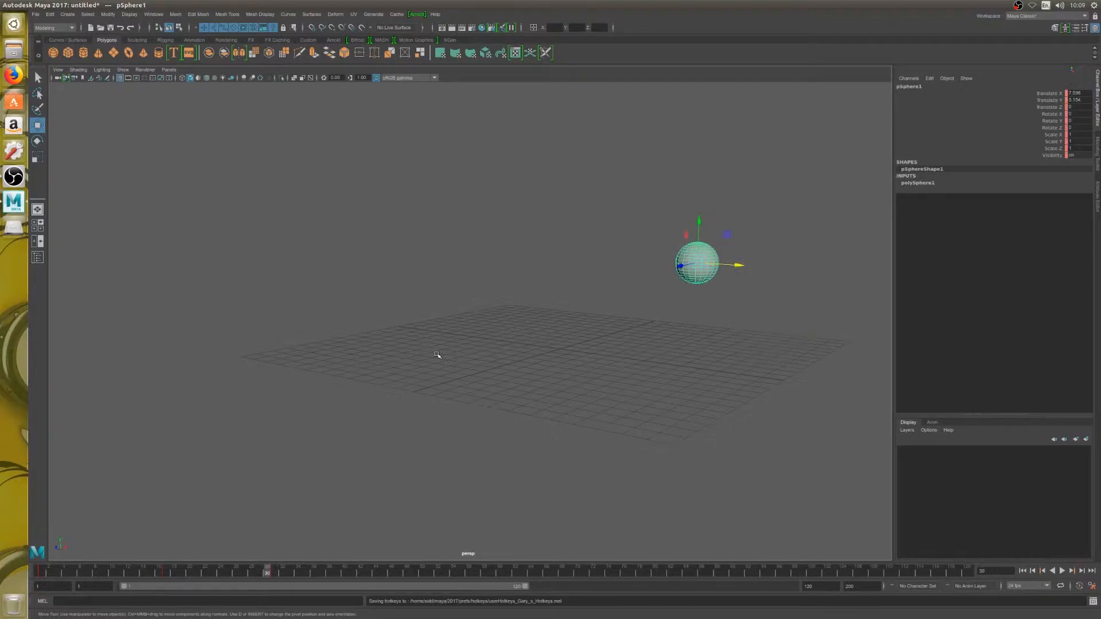
key(Page_Down)
key(Page_Up)
key(Page_Down)
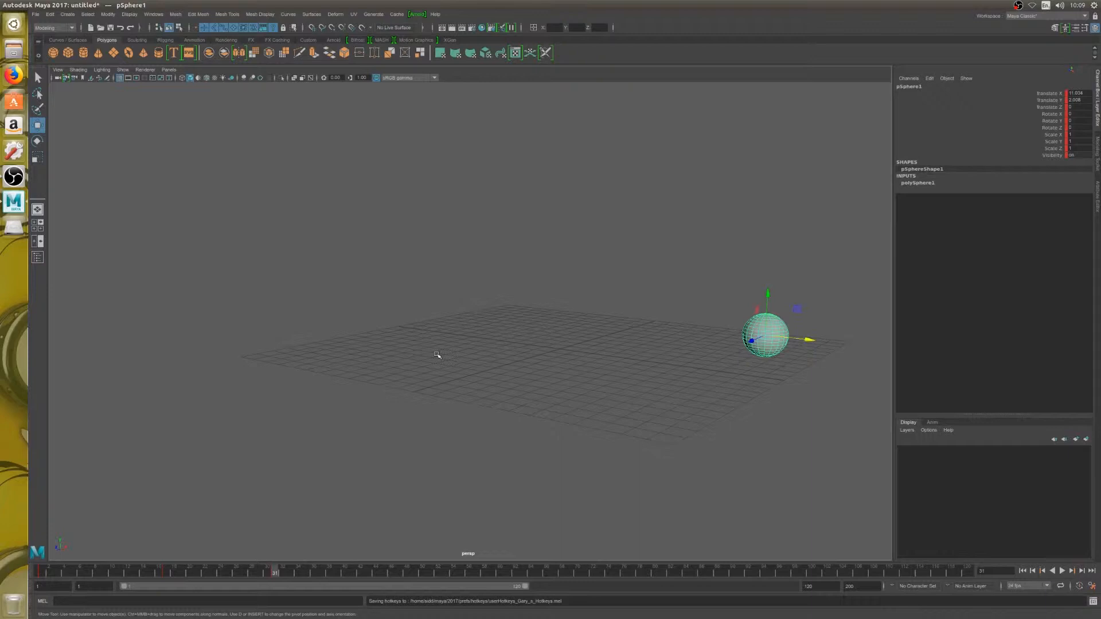
key(Page_Up)
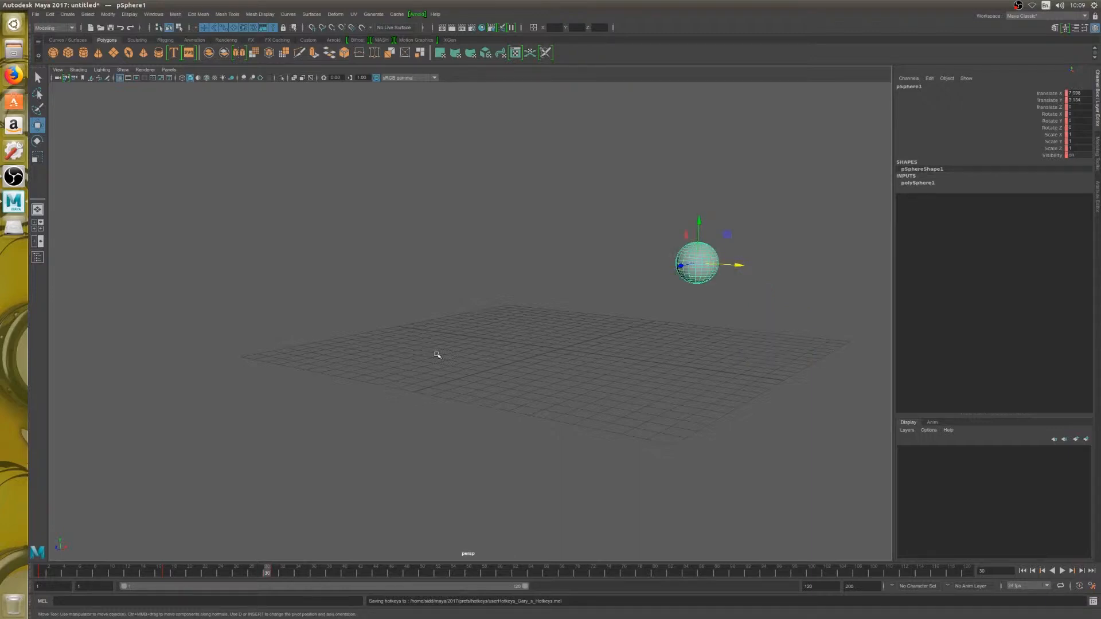
key(Page_Down)
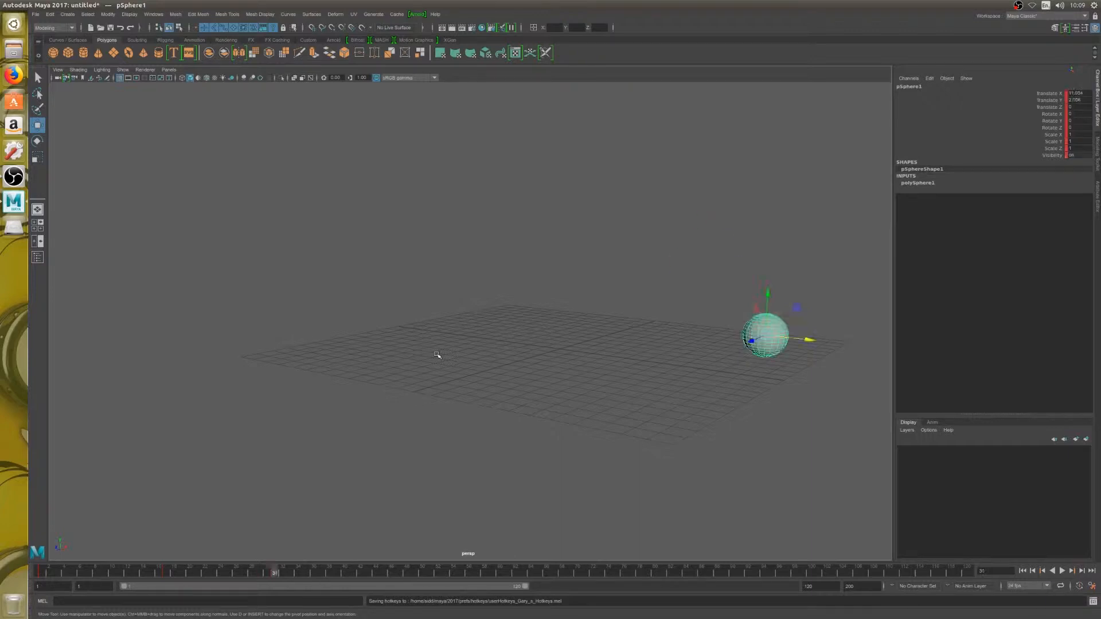
key(Page_Up)
key(Page_Down)
key(Page_Up)
key(Page_Down)
key(alt+comma)
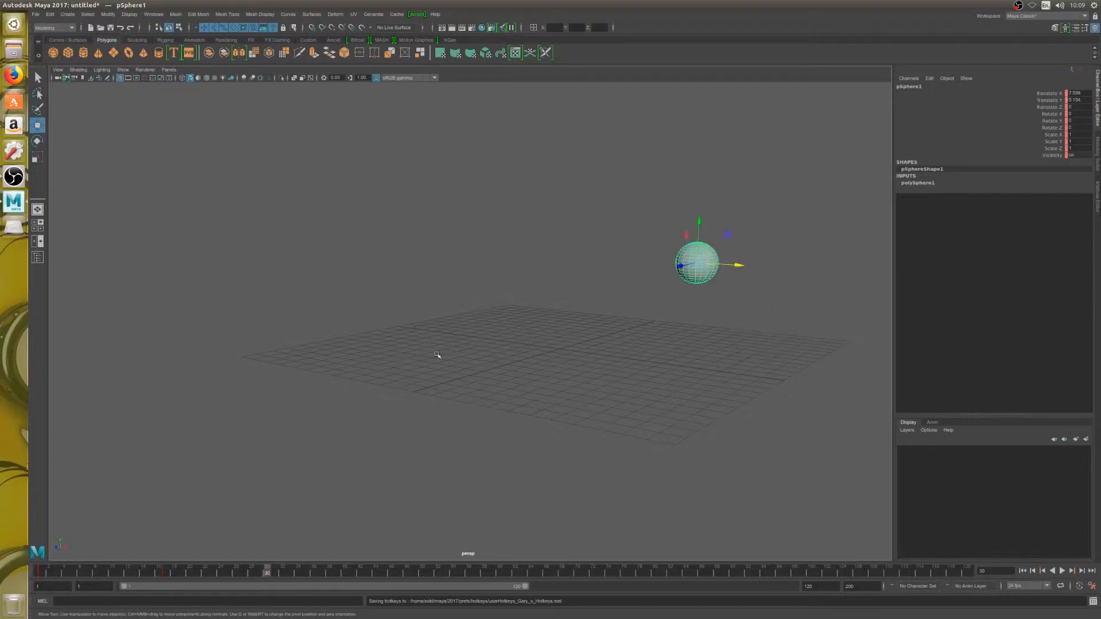
key(alt+period)
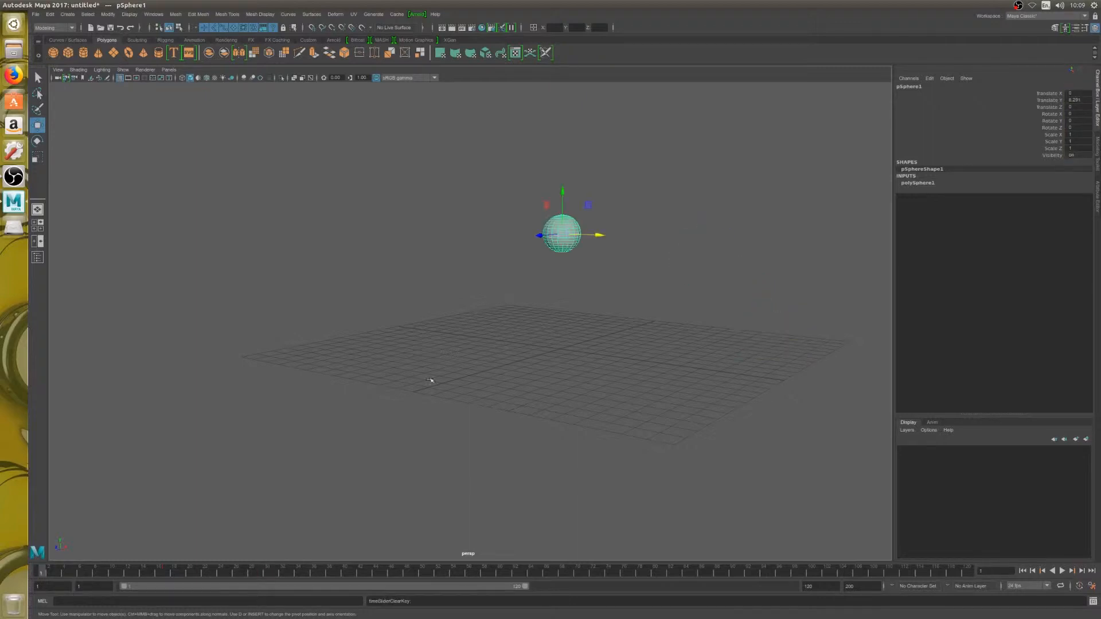
Reselect the sphere and set a key on all its channels at frame 1
key(alt+v)
alt+drag(405, 341, 398, 386)
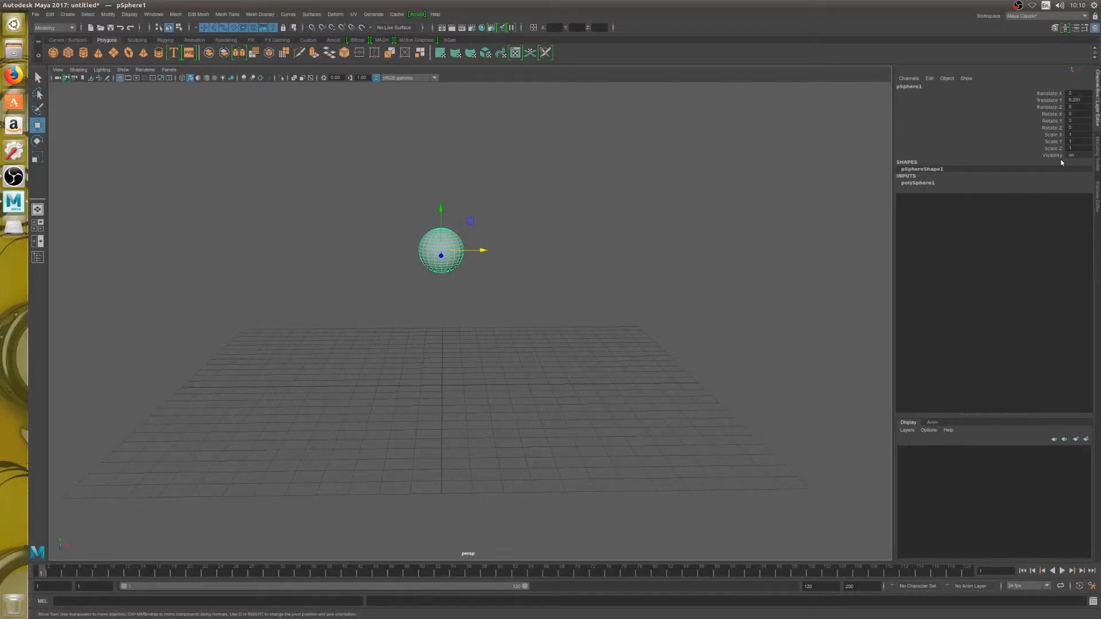
click(757, 189)
drag(395, 165, 507, 294)
key(s)
Go to frame 10, lower the sphere to about 0.942 in Translate Y, and key all its channels
drag(41, 570, 112, 571)
drag(438, 215, 441, 329)
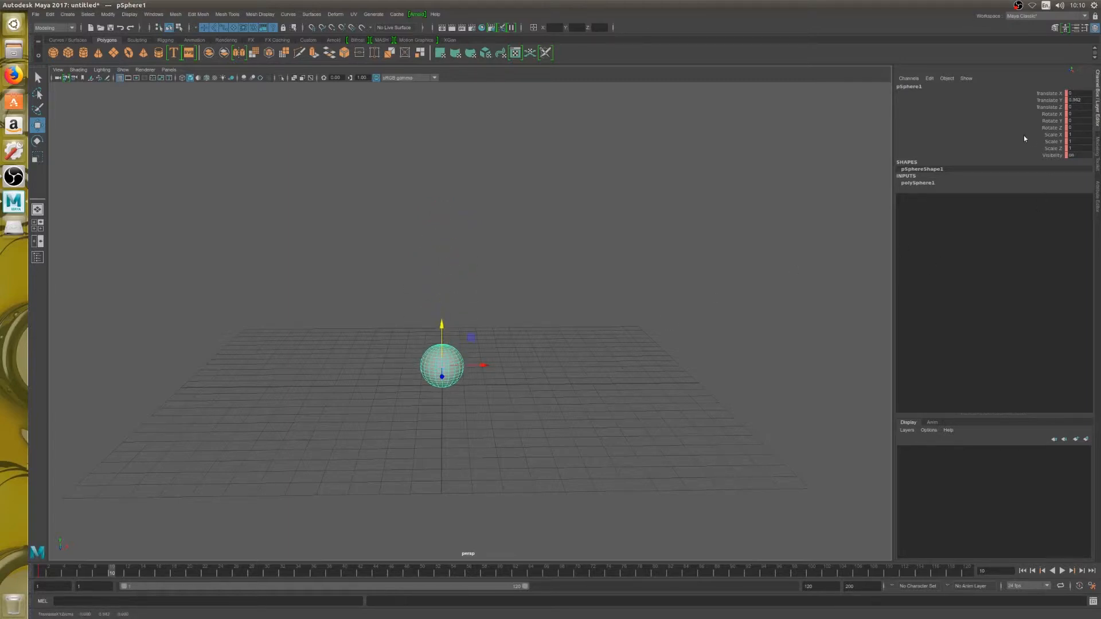
key(s)
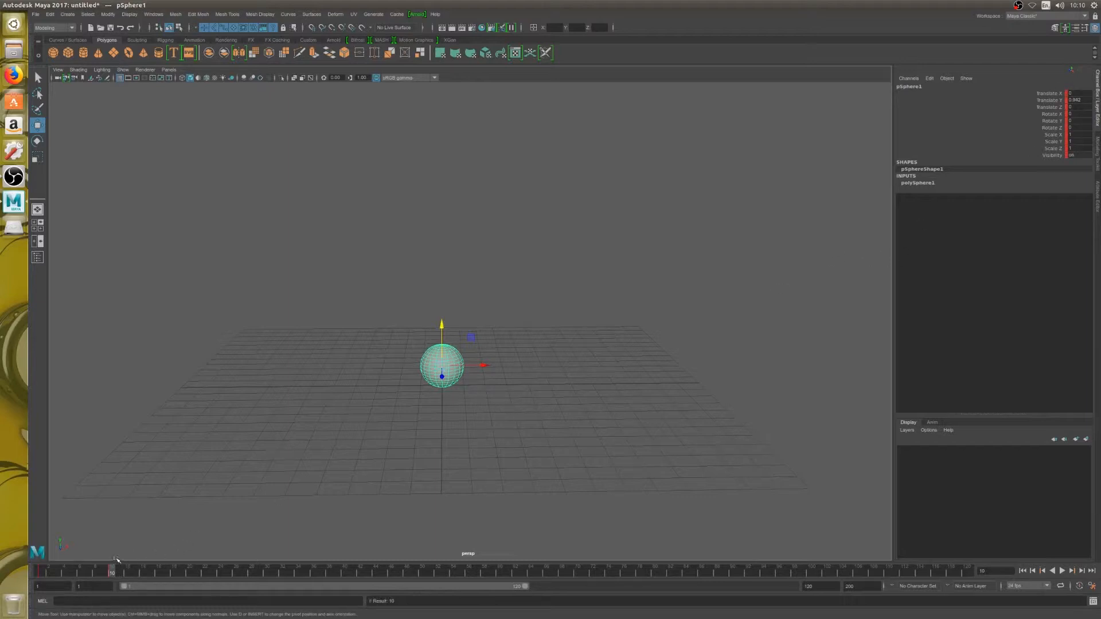
key(ctrl+z)
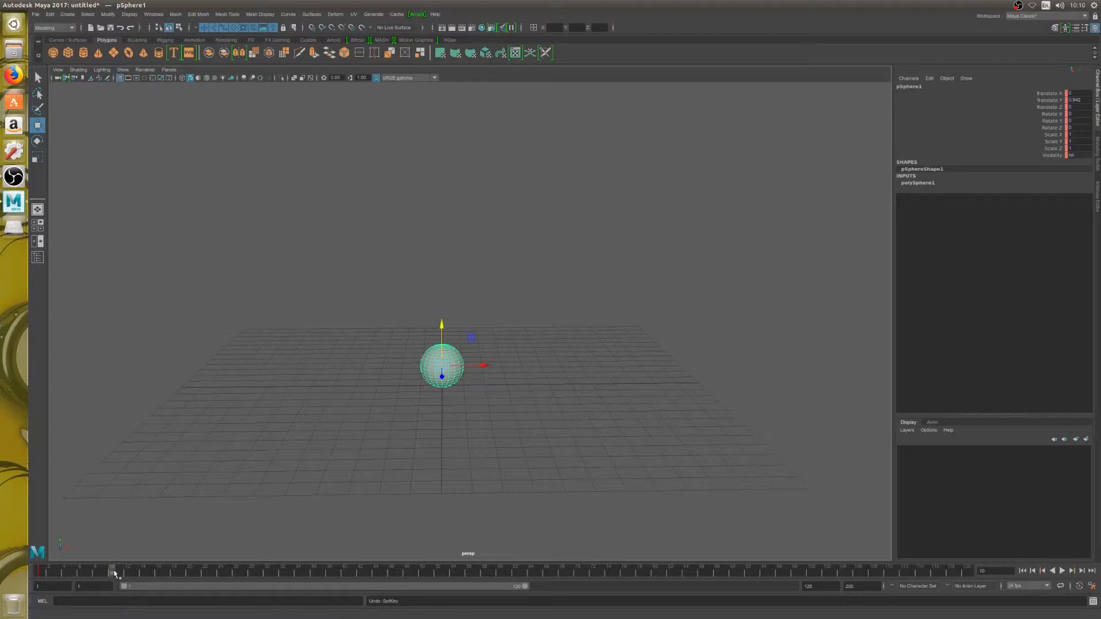
key(s)
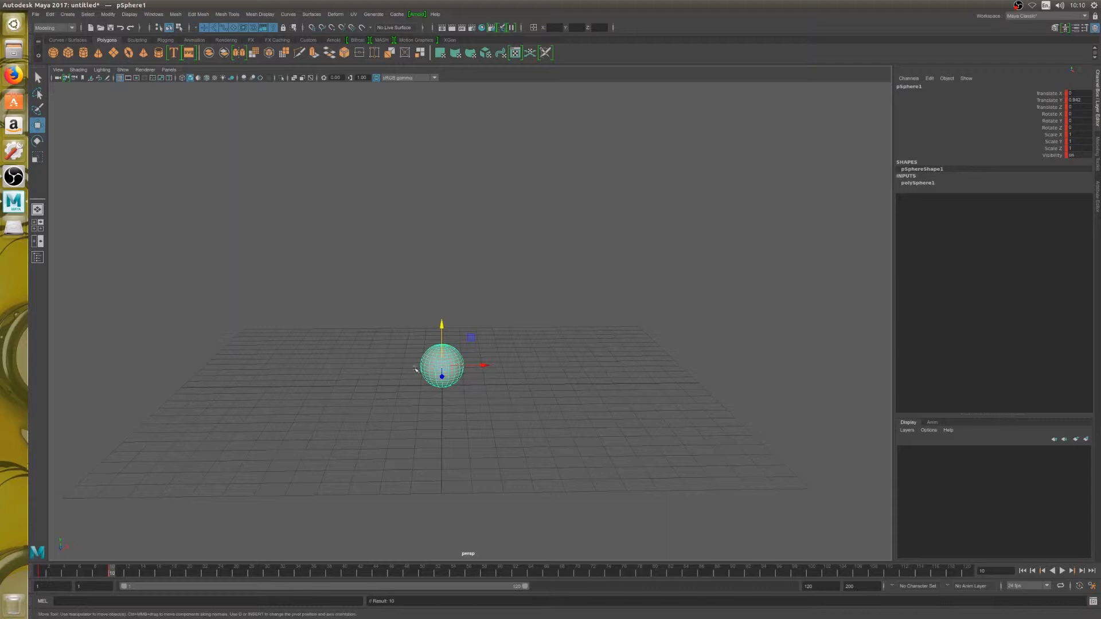
Delete the sphere's key at frame 10 and turn on automatic keyframing
right_click(116, 572)
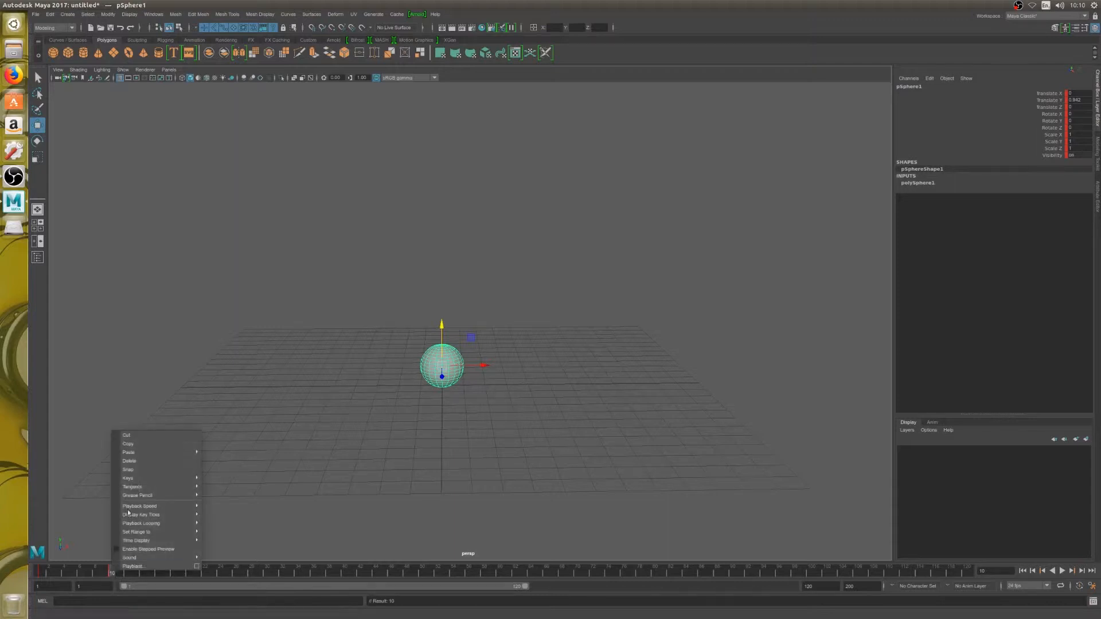
click(143, 461)
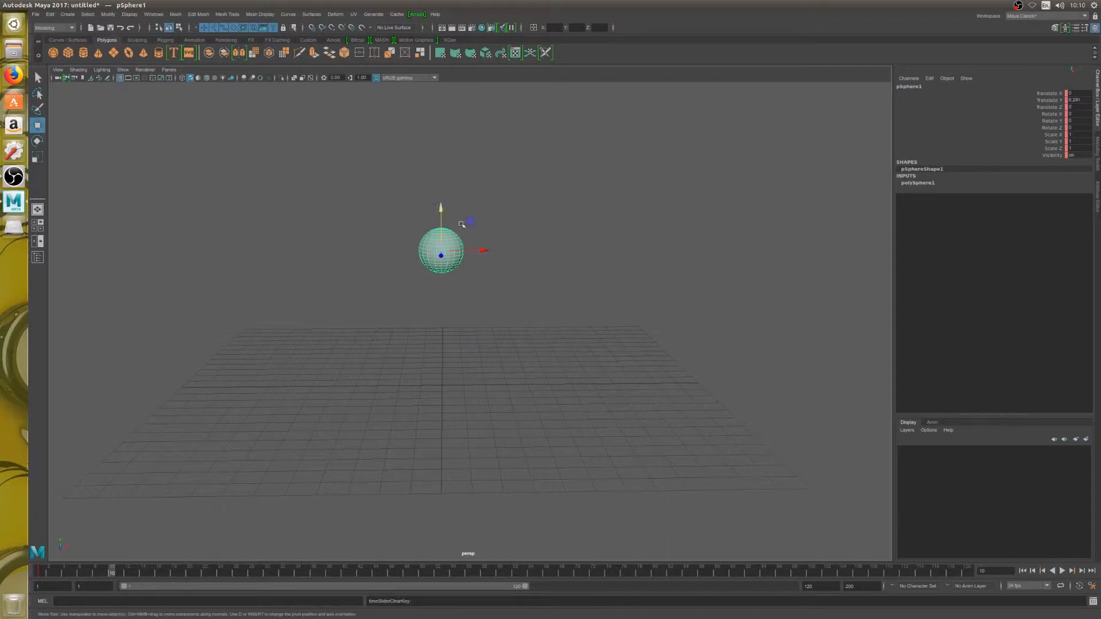
click(1080, 587)
Auto-key the sphere at frame 10 by lowering it to about 1.201 in Translate Y and rotating it to about 65.8 degrees in Y
drag(441, 208, 446, 312)
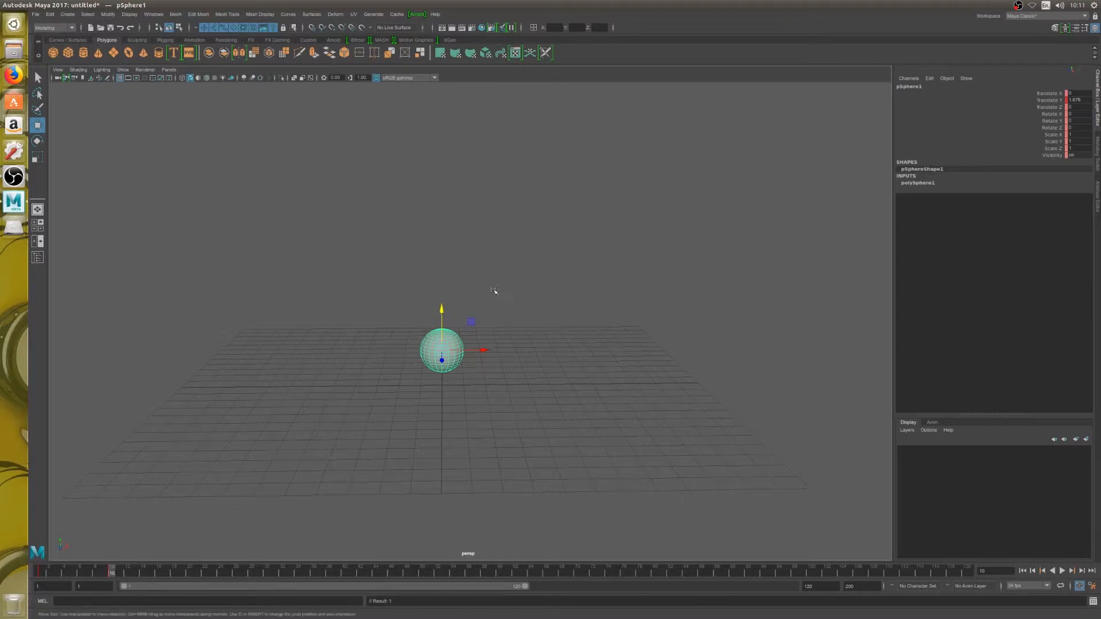
key(ctrl+z)
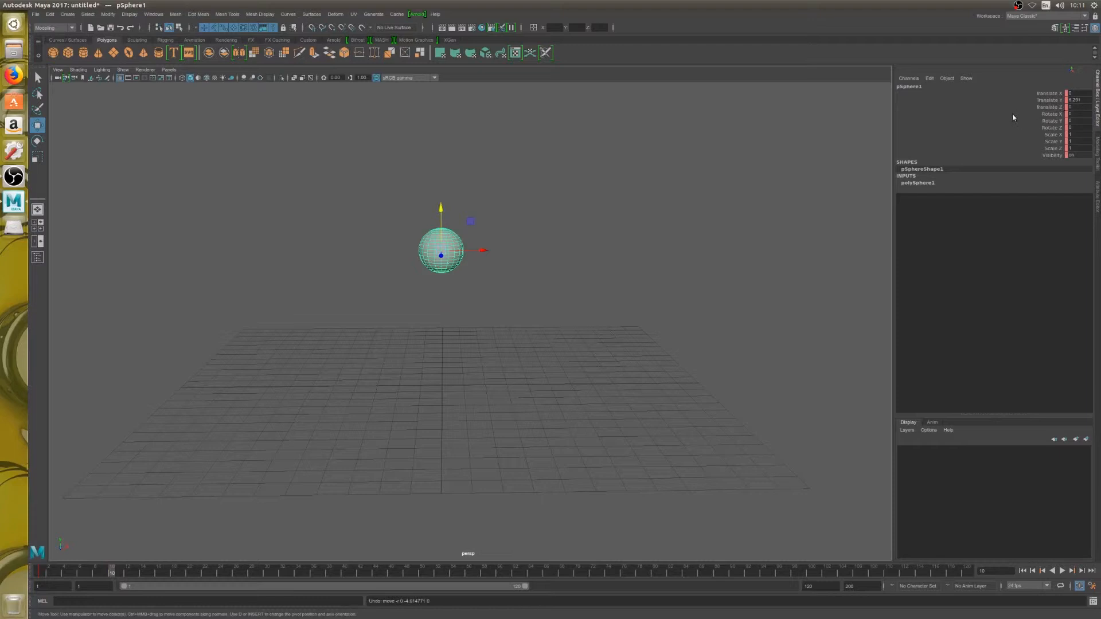
drag(441, 210, 452, 319)
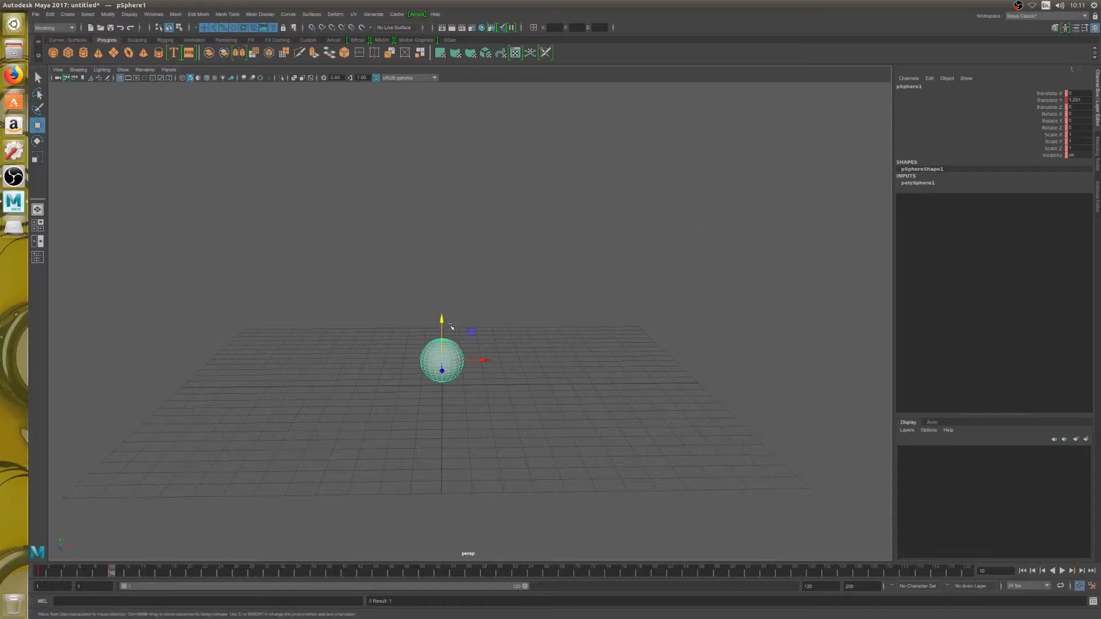
key(e)
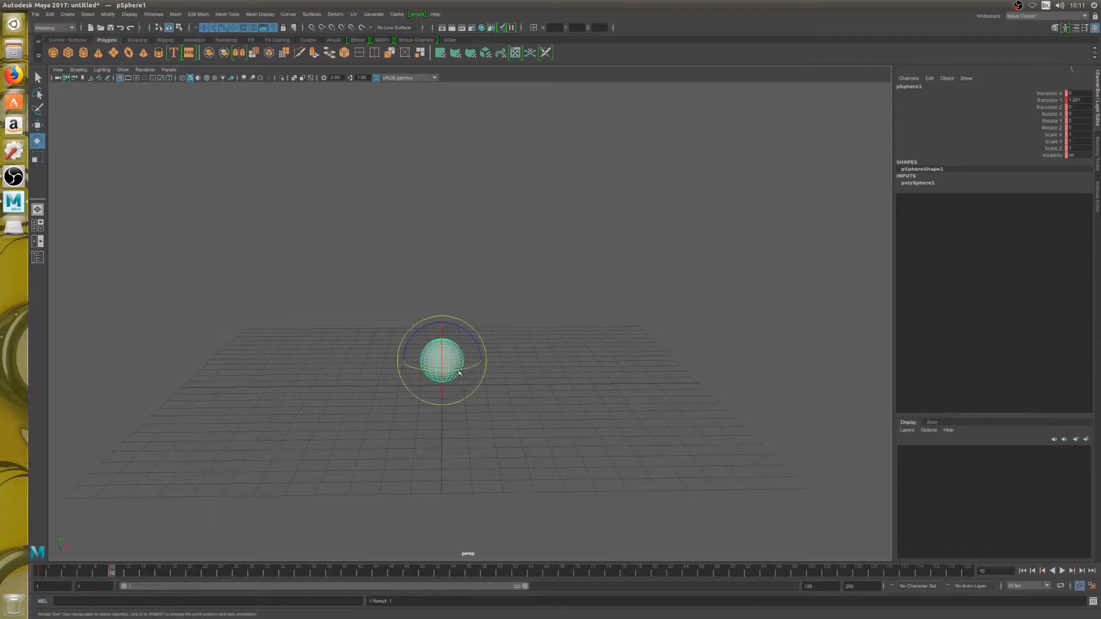
drag(458, 373, 514, 347)
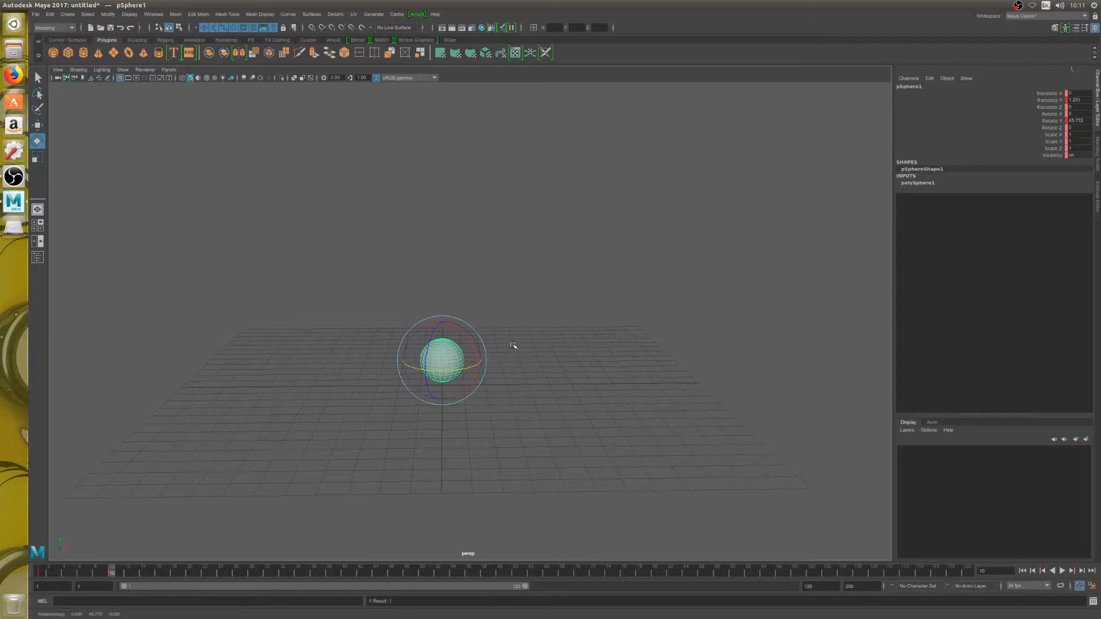
Show the sphere's animation curves in the Graph Editor and key all its channels at frame 10
click(153, 14)
mouse_move(184, 62)
click(281, 69)
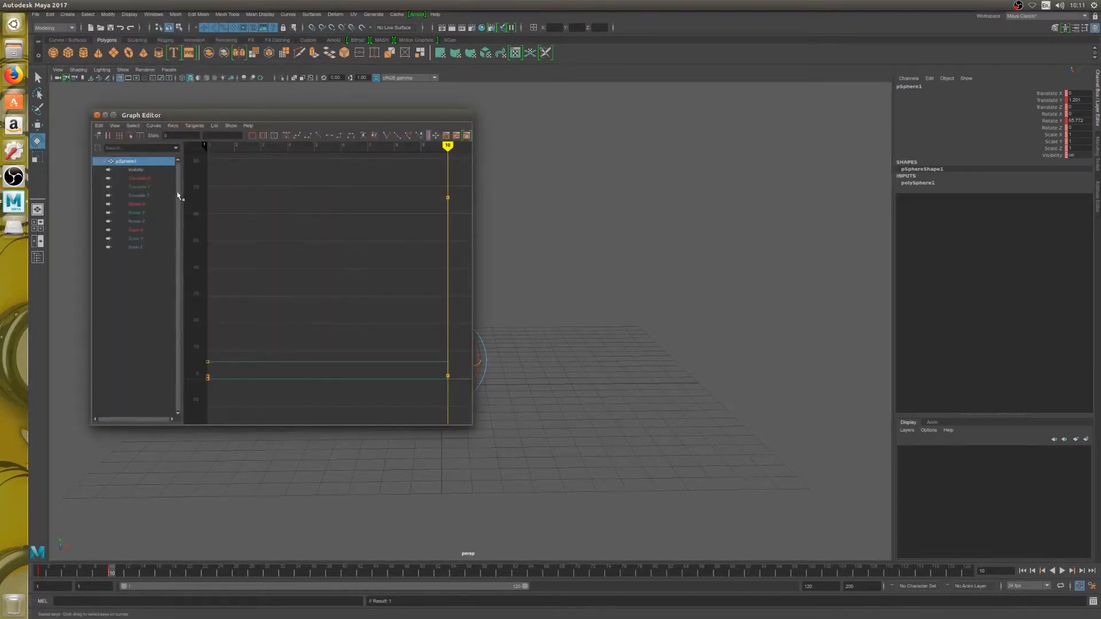
key(f)
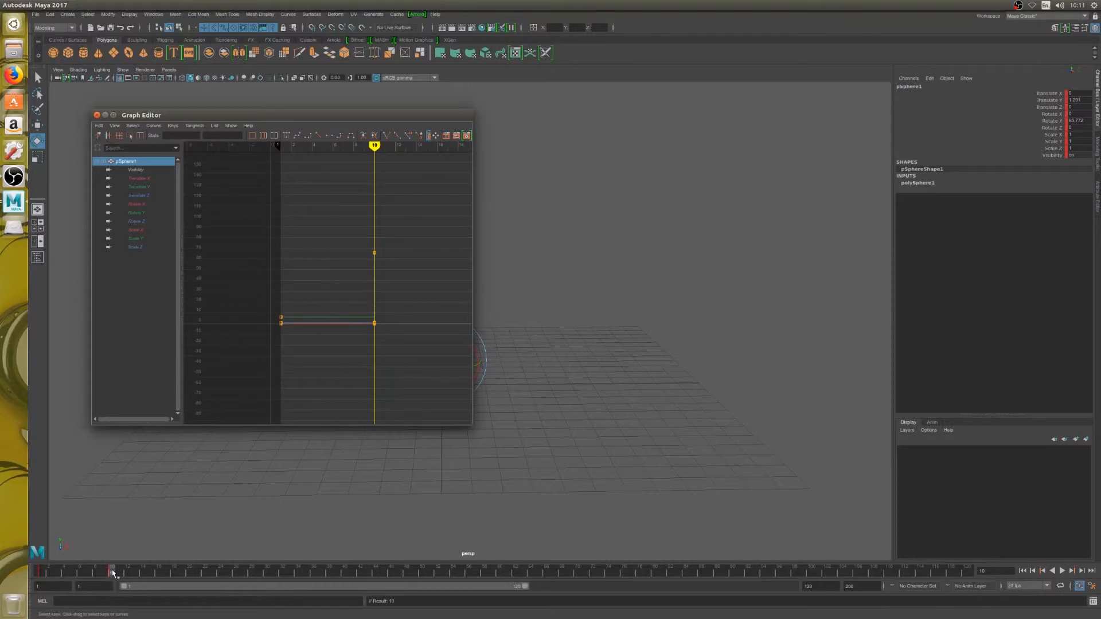
At frame 21, rotate the sphere freely and move it to about 6.594 in Translate X and 7.501 in Translate Y
click(244, 573)
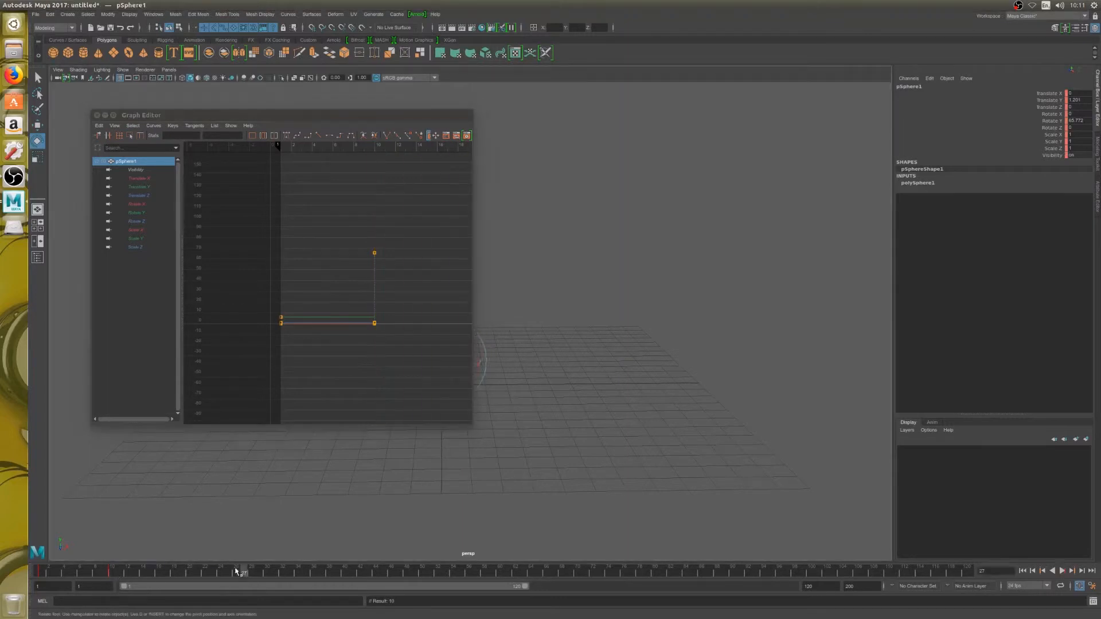
click(198, 573)
scroll(547, 401, down, 1)
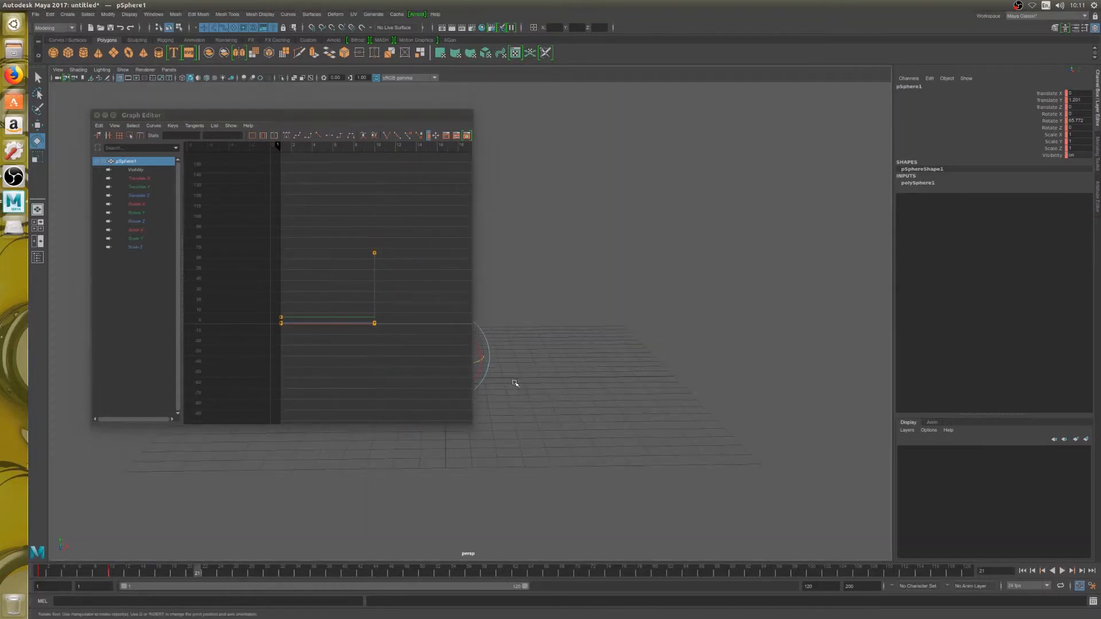
alt+middle_drag(615, 388, 643, 384)
drag(499, 349, 510, 220)
key(w)
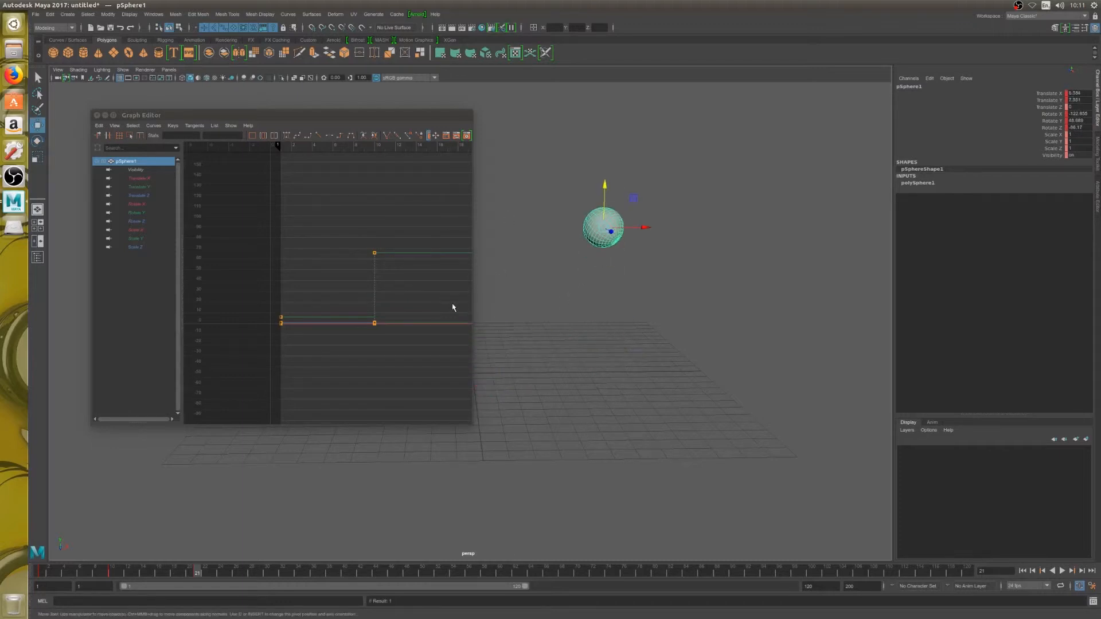
Key all of the sphere's channels at frame 21 and select every key in the Graph Editor
key(s)
key(a)
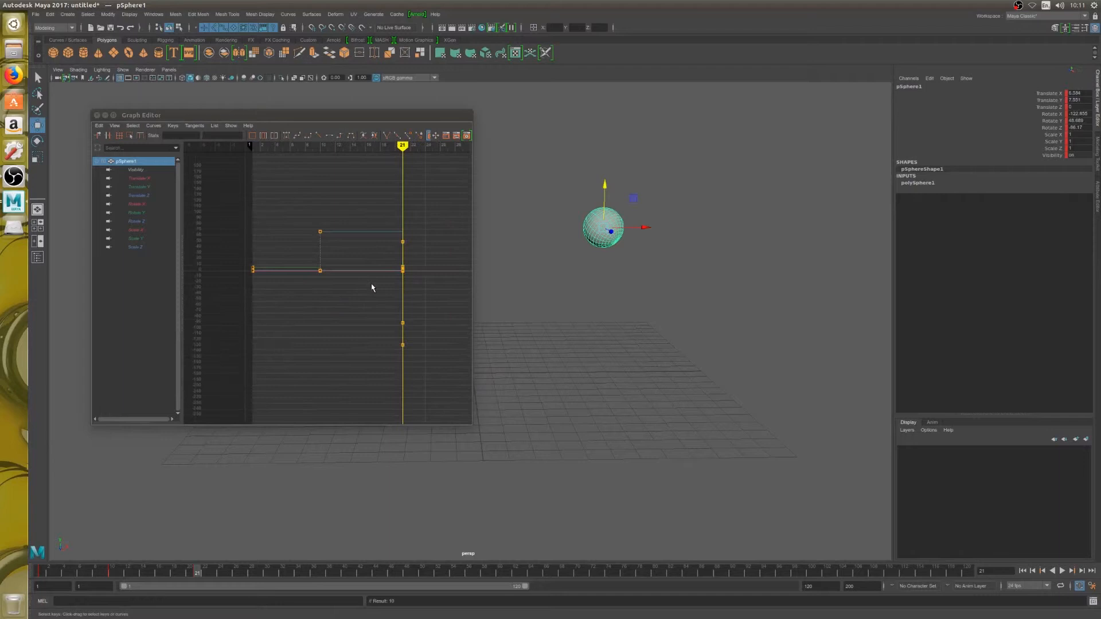
click(354, 331)
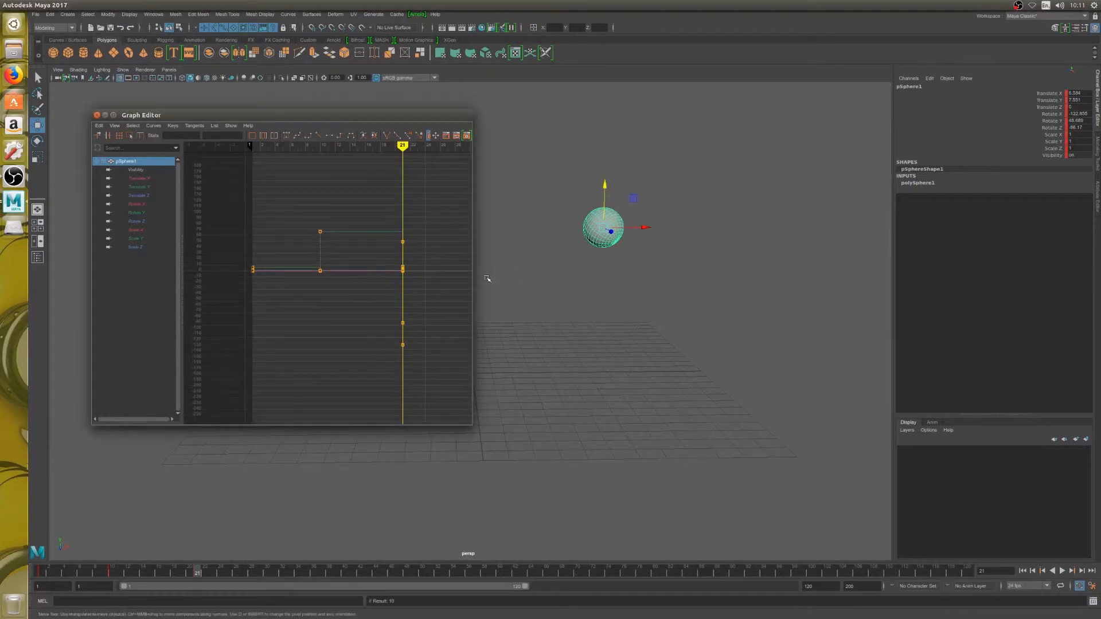
drag(220, 201, 344, 401)
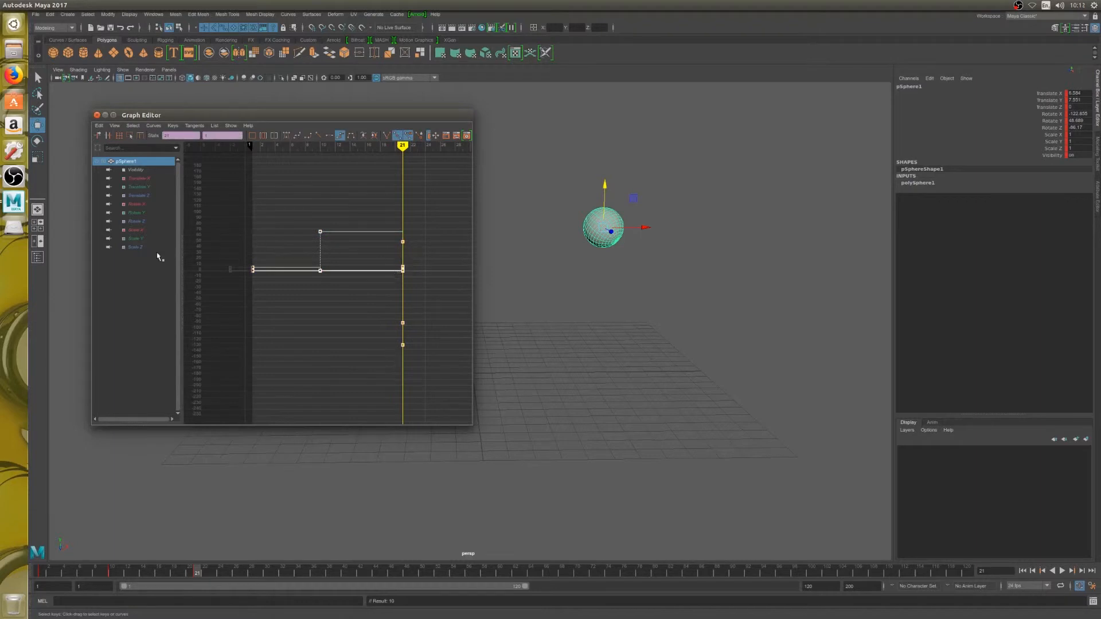
Examine the sphere's scale curves, its Rotate X and Rotate Y curves, and all transform curves together in the Graph Editor
click(137, 229)
shift+click(141, 248)
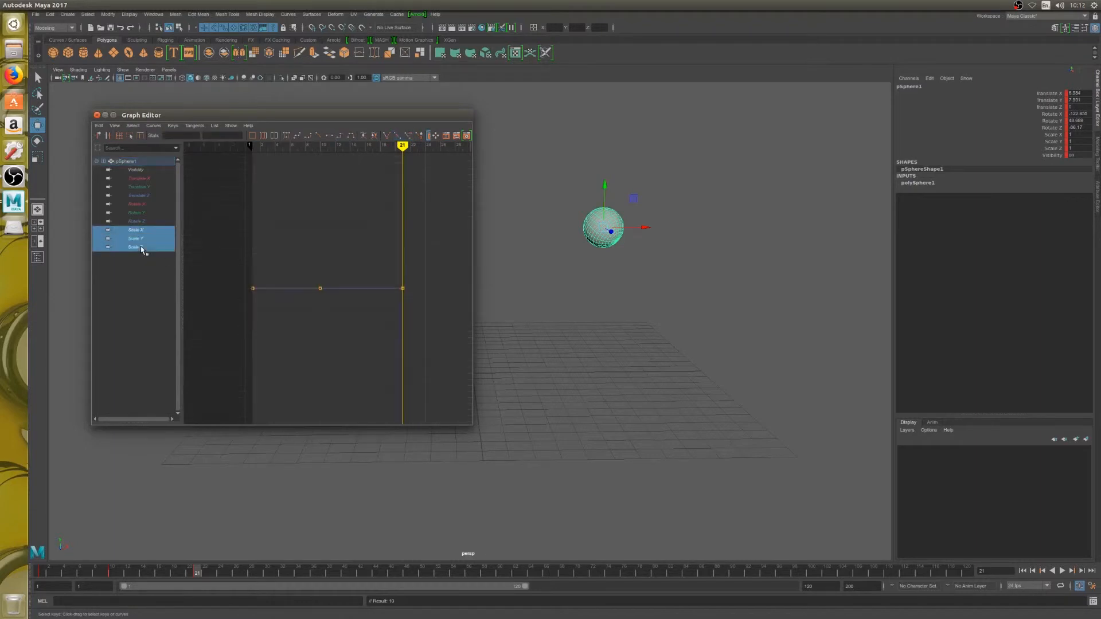
click(145, 205)
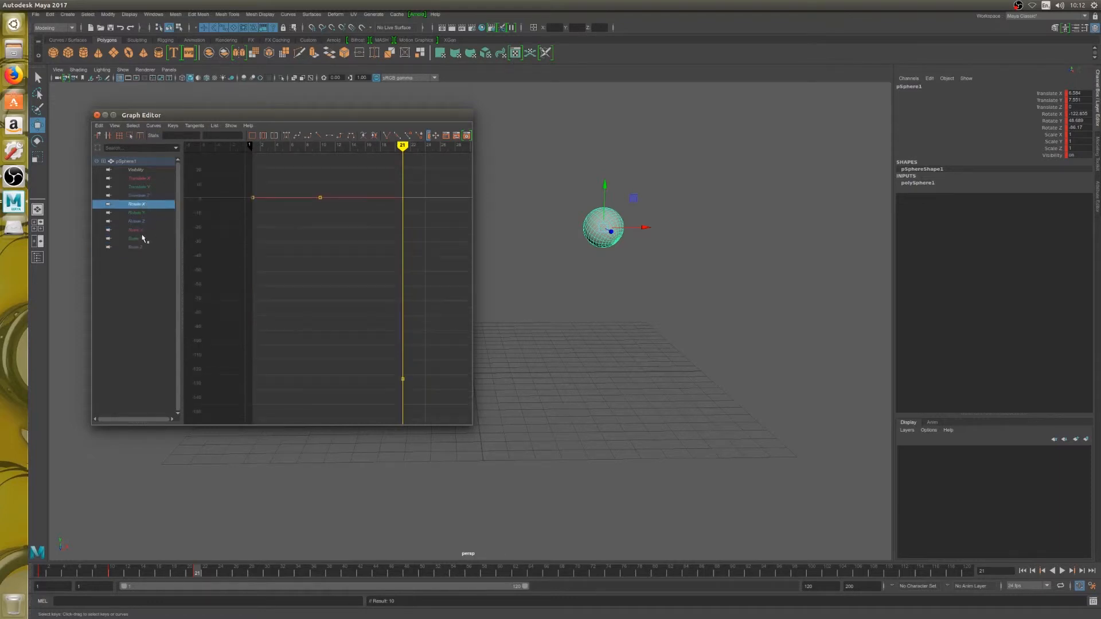
click(141, 214)
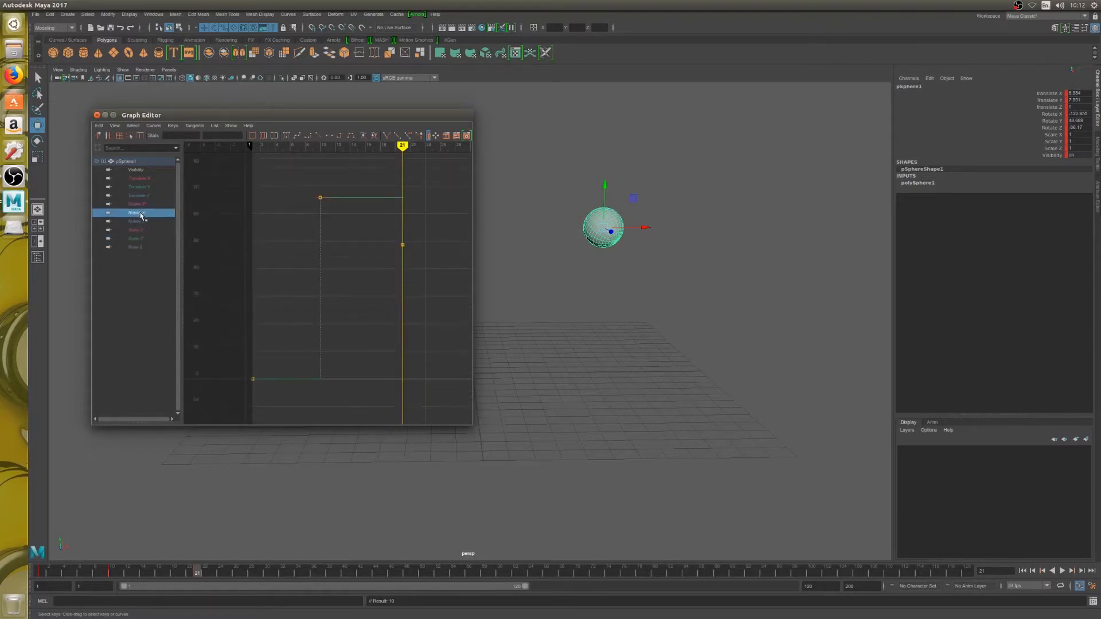
click(143, 206)
click(139, 247)
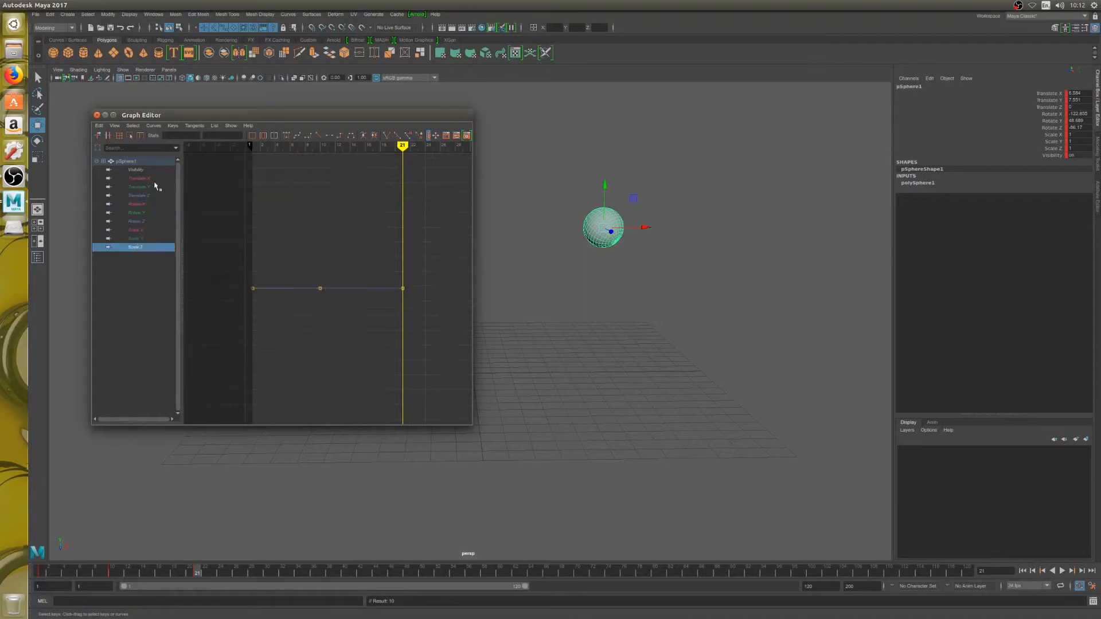
shift+click(147, 179)
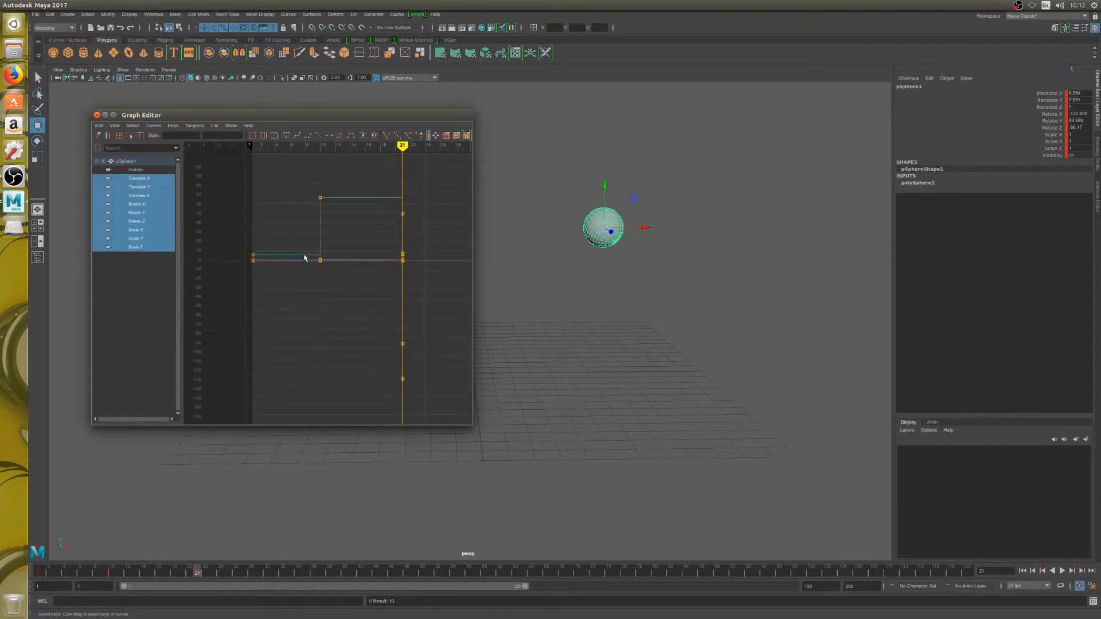
Delete the sphere's Rotate Z and Scale X, Y and Z curves in the Graph Editor
click(150, 269)
click(145, 223)
shift+click(143, 248)
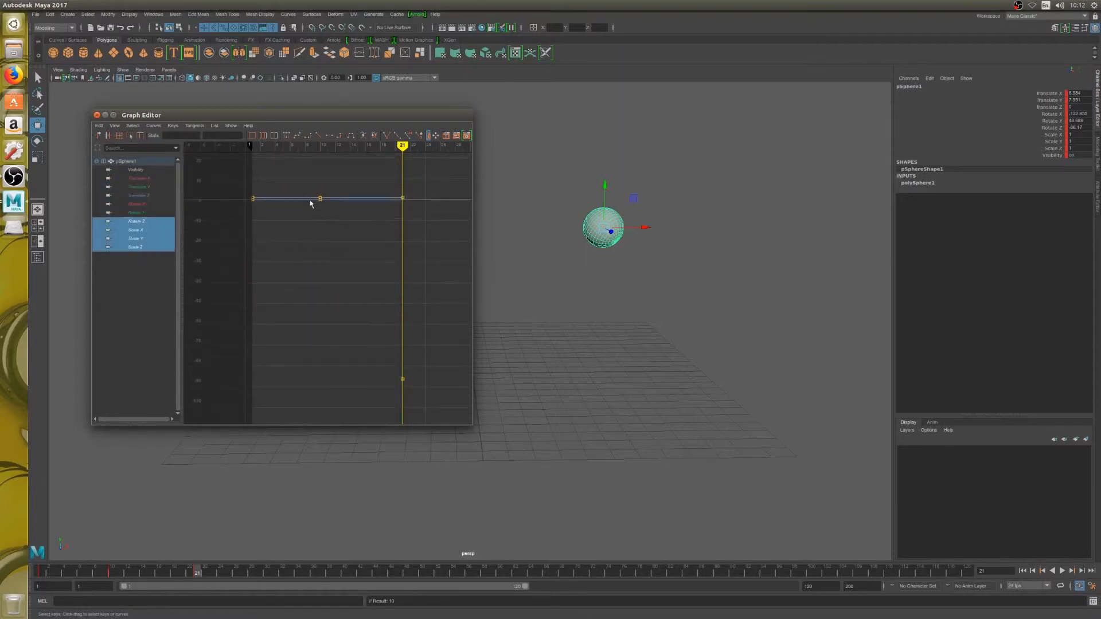
drag(226, 177, 453, 409)
key(Delete)
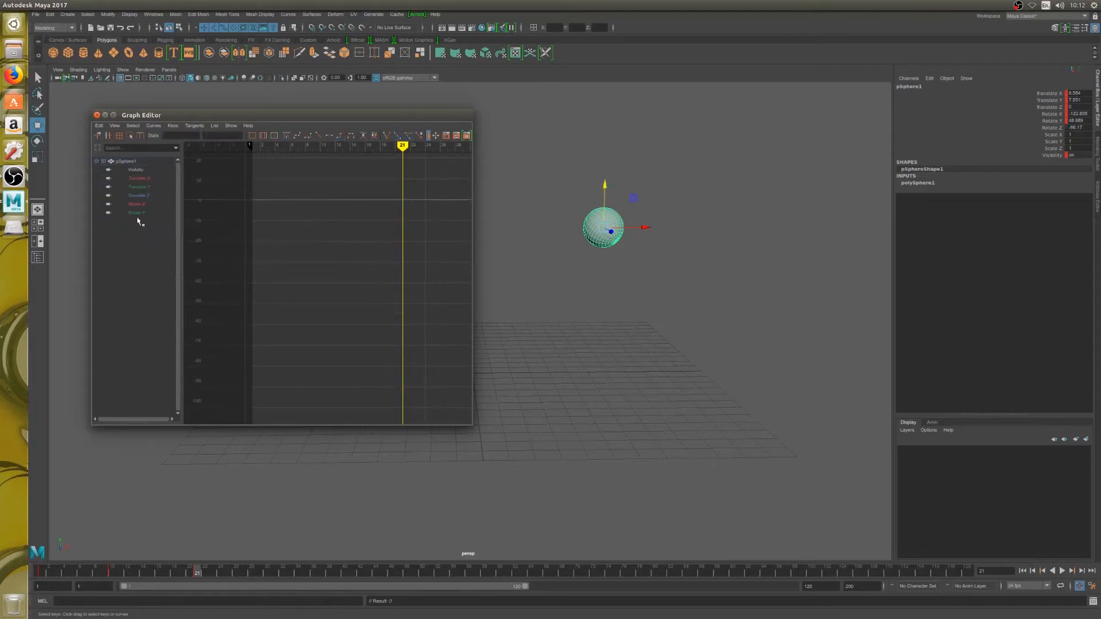
Delete the sphere's Translate X, Translate Z and Rotate X curves in the Graph Editor
click(143, 204)
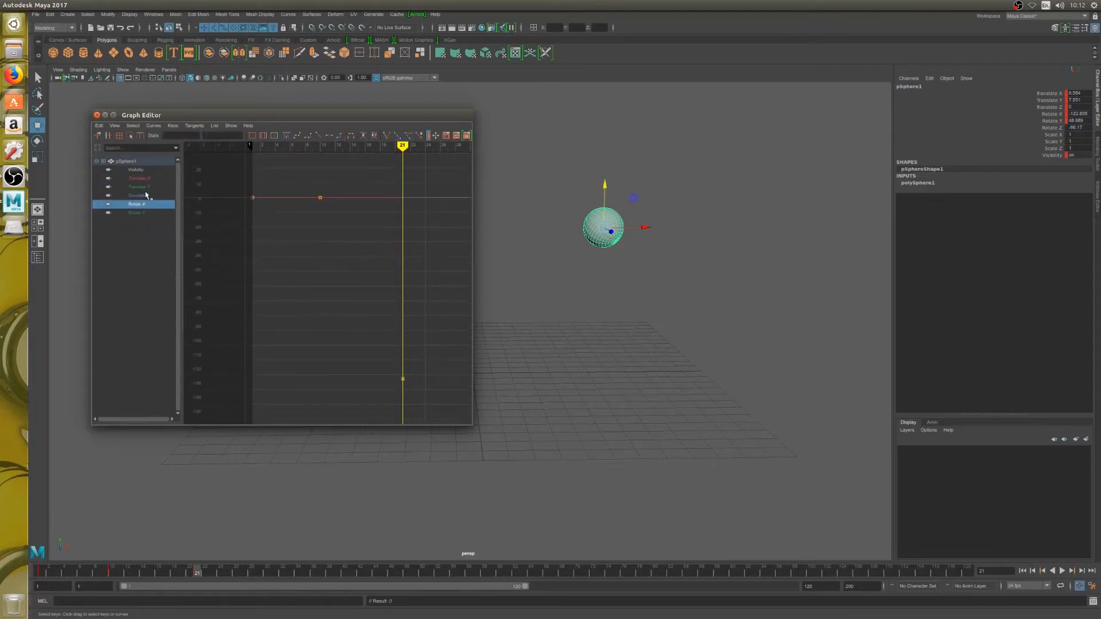
ctrl+click(144, 195)
ctrl+click(147, 179)
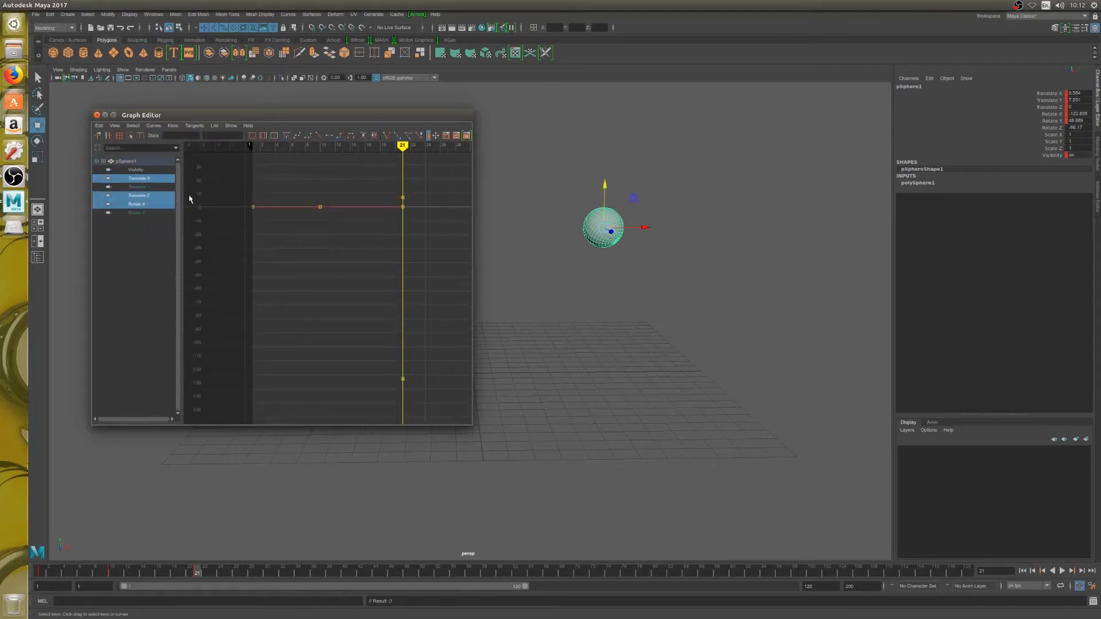
drag(230, 179, 438, 410)
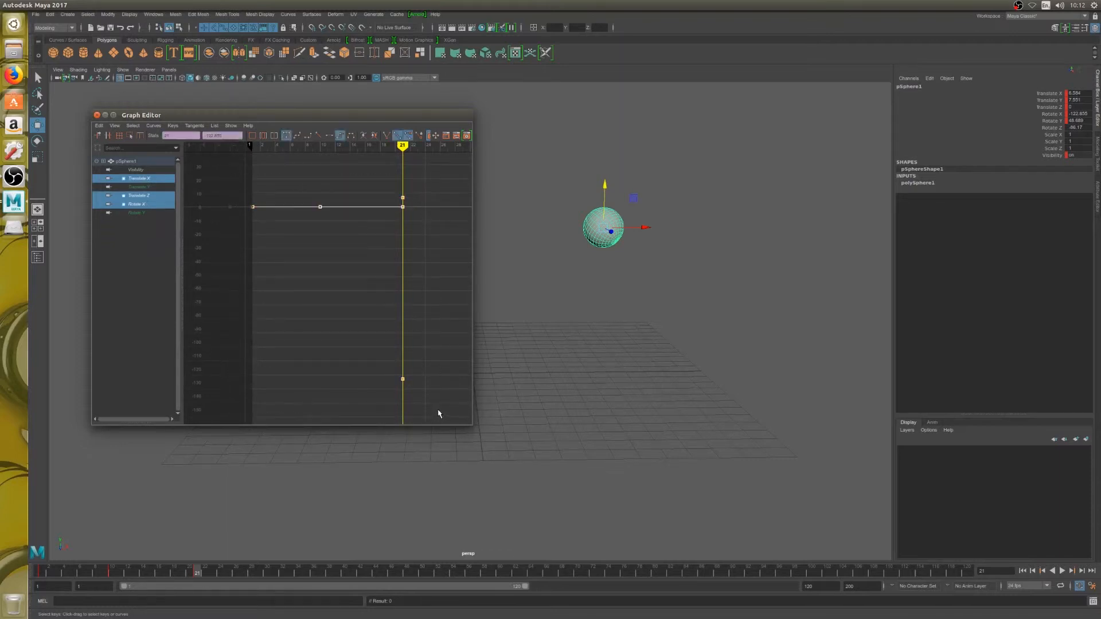
key(Delete)
Convert all keys on the sphere's Translate Y and Rotate Y curves from stepped to auto tangents
click(138, 179)
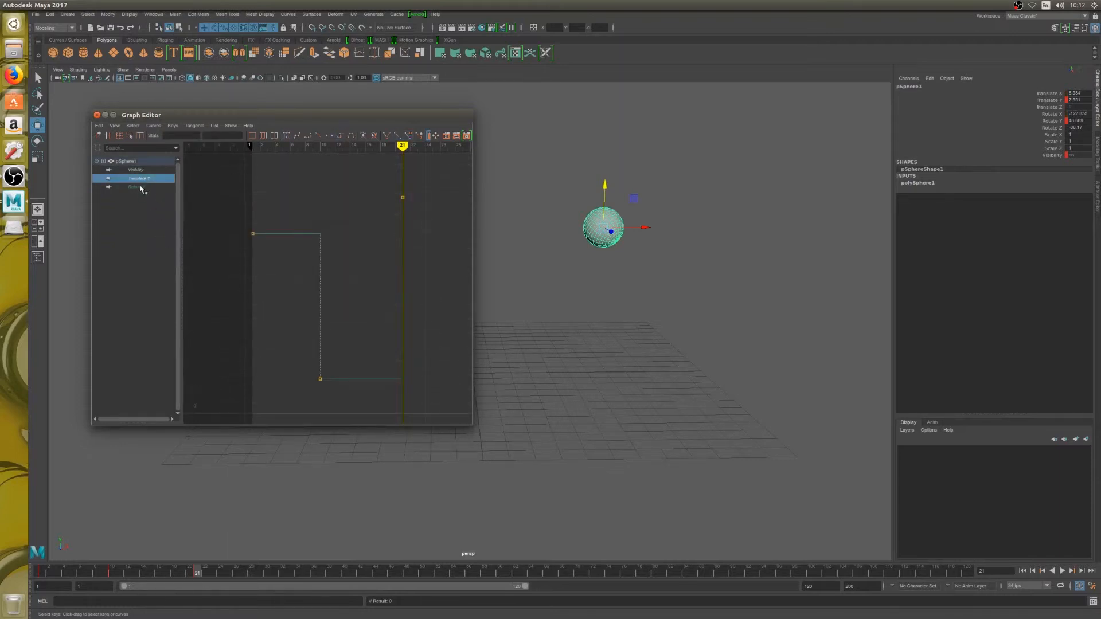
ctrl+click(140, 188)
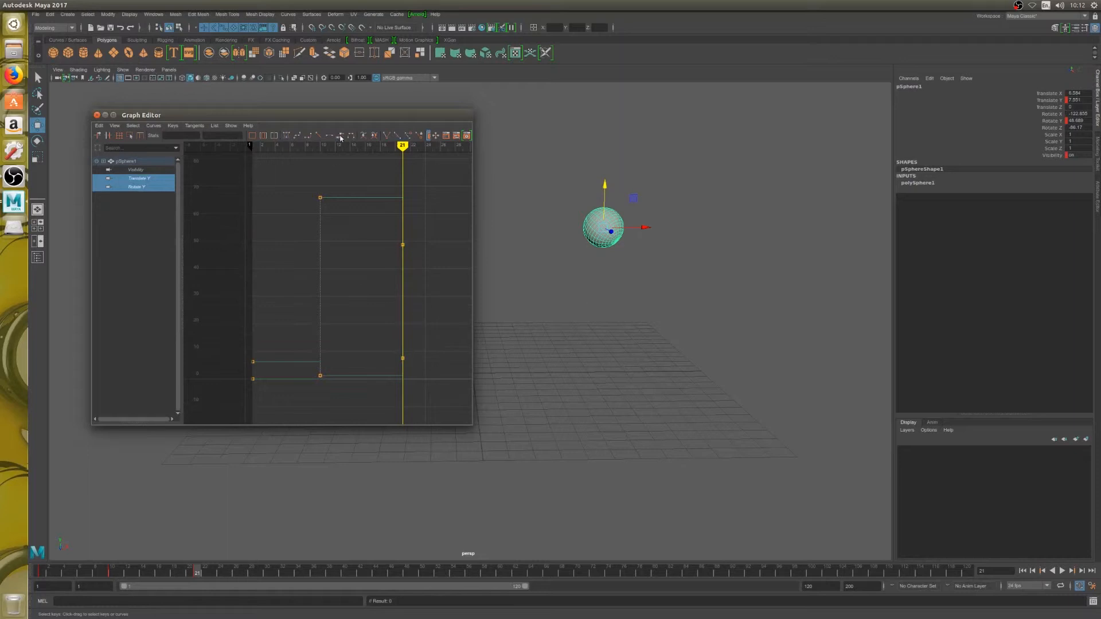
mouse_move(403, 146)
mouse_down()
mouse_move(253, 146)
mouse_move(437, 388)
mouse_up()
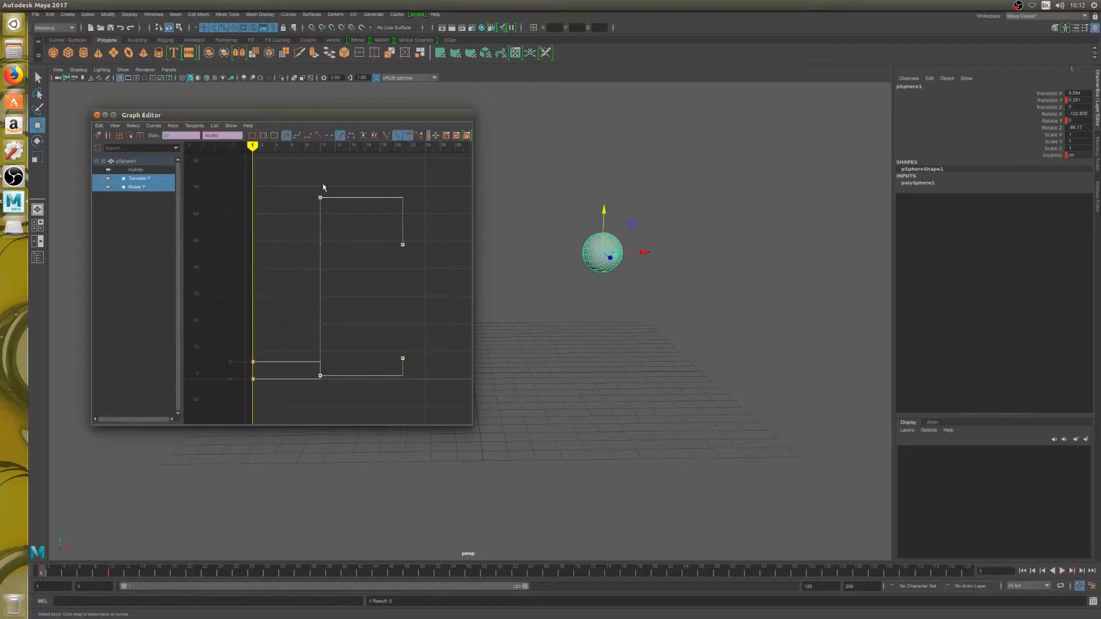
click(290, 135)
click(291, 331)
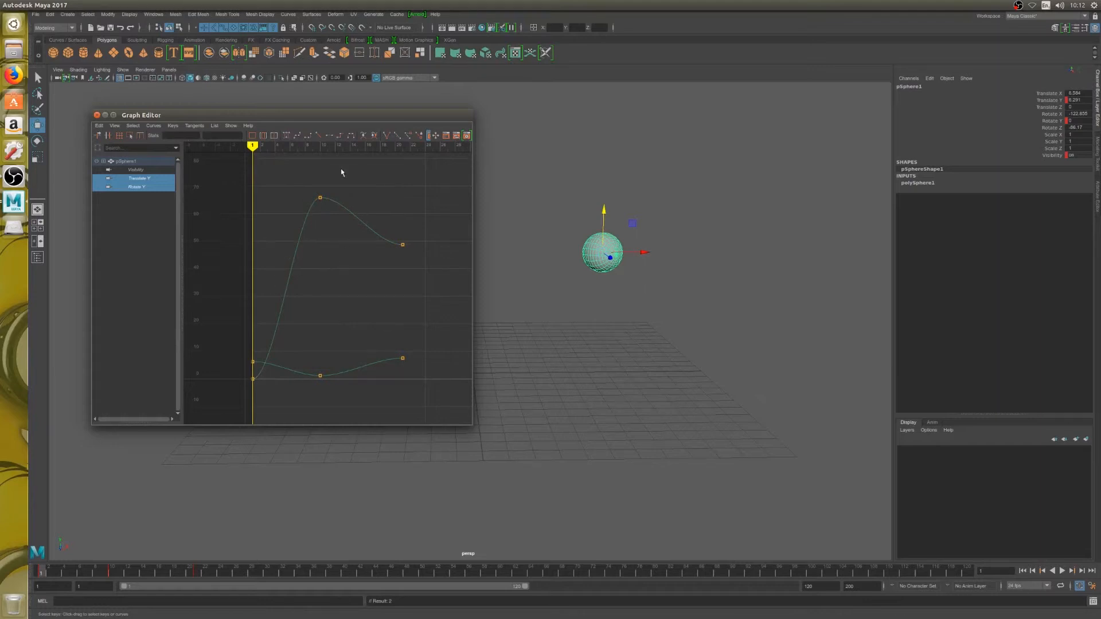
click(1080, 586)
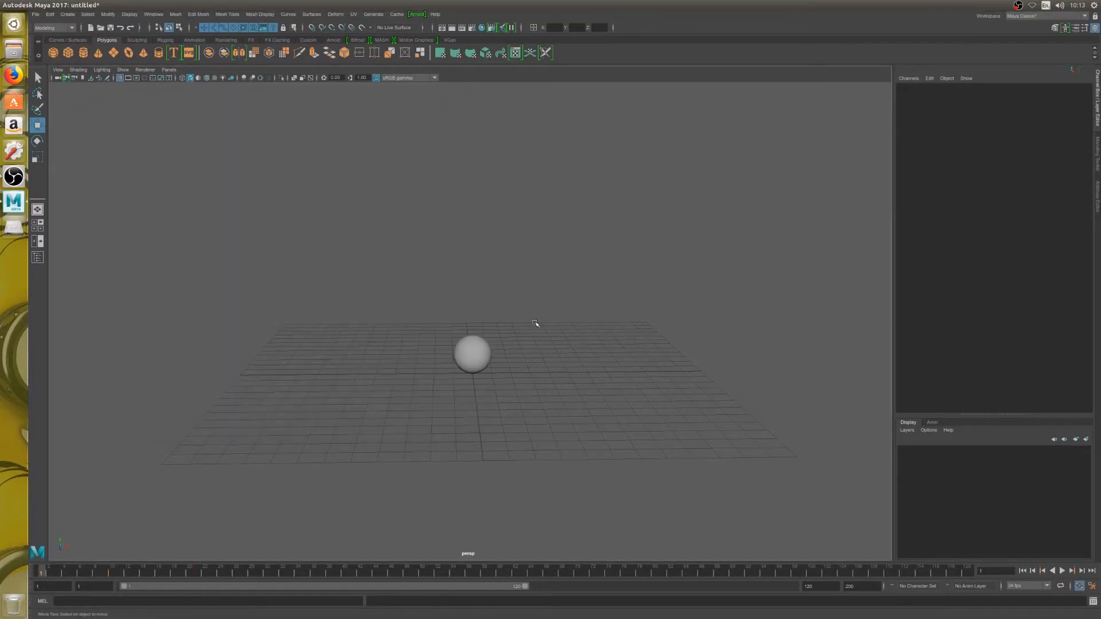
Bring up the rendering tools
click(220, 41)
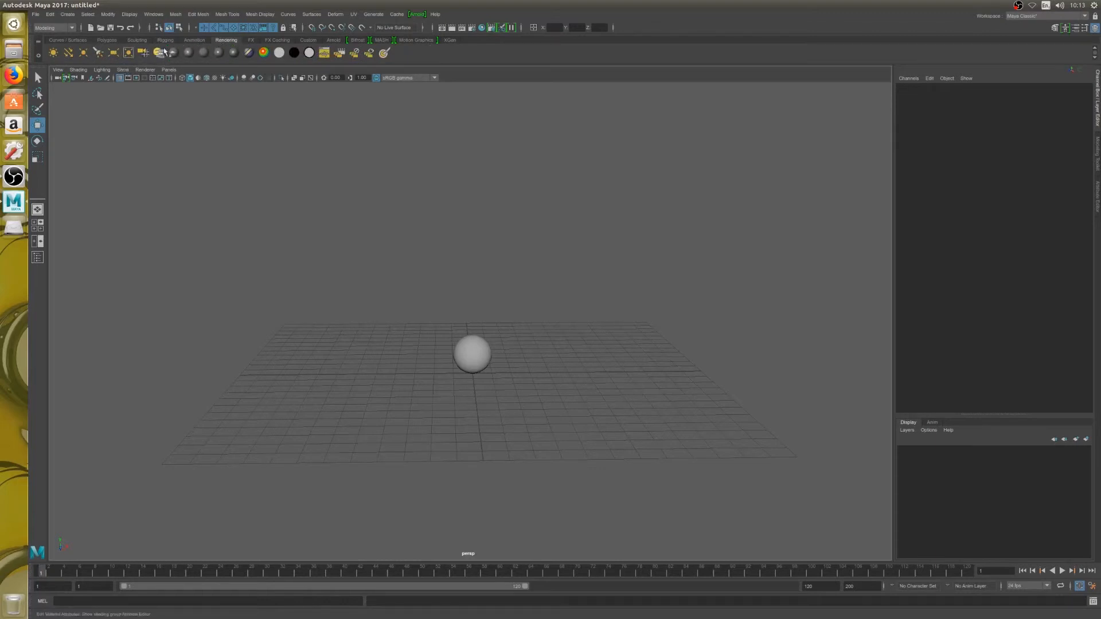
click(35, 14)
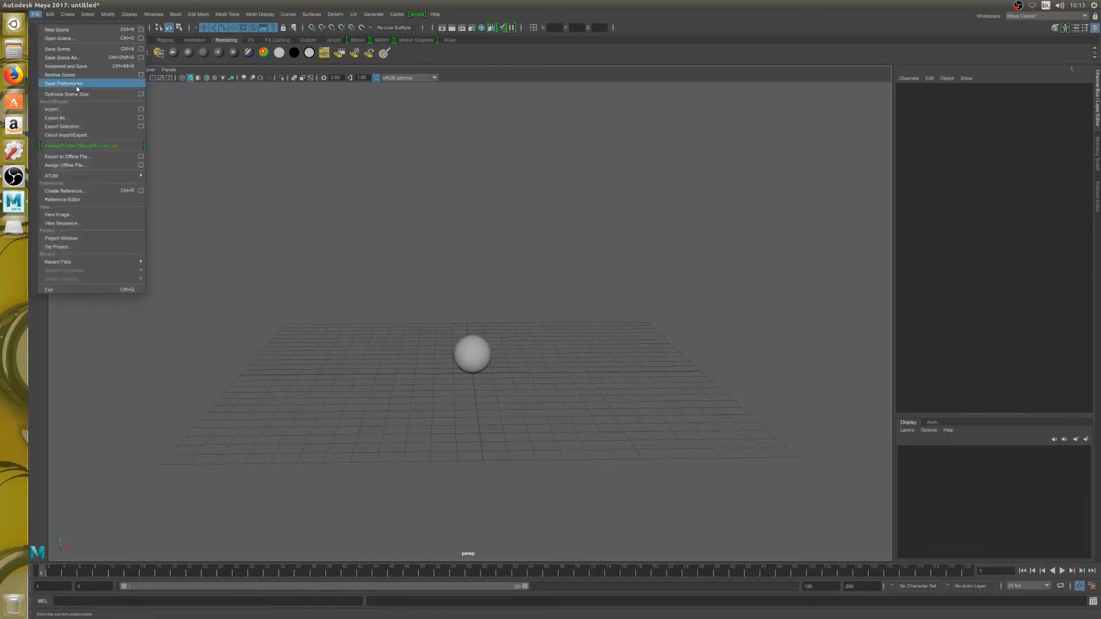
click(79, 191)
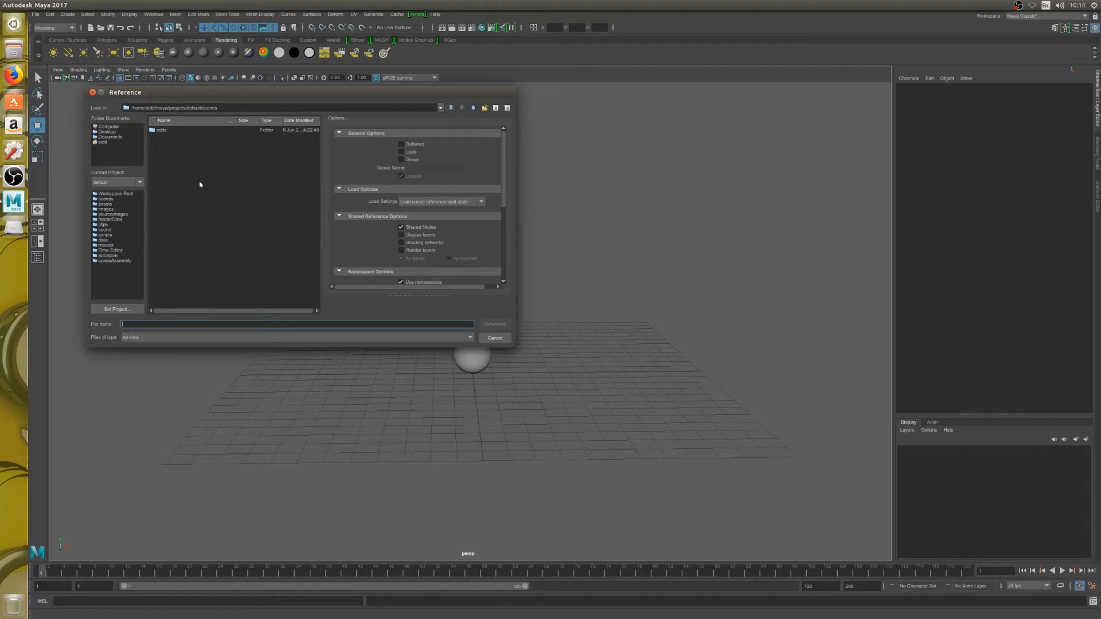
click(495, 338)
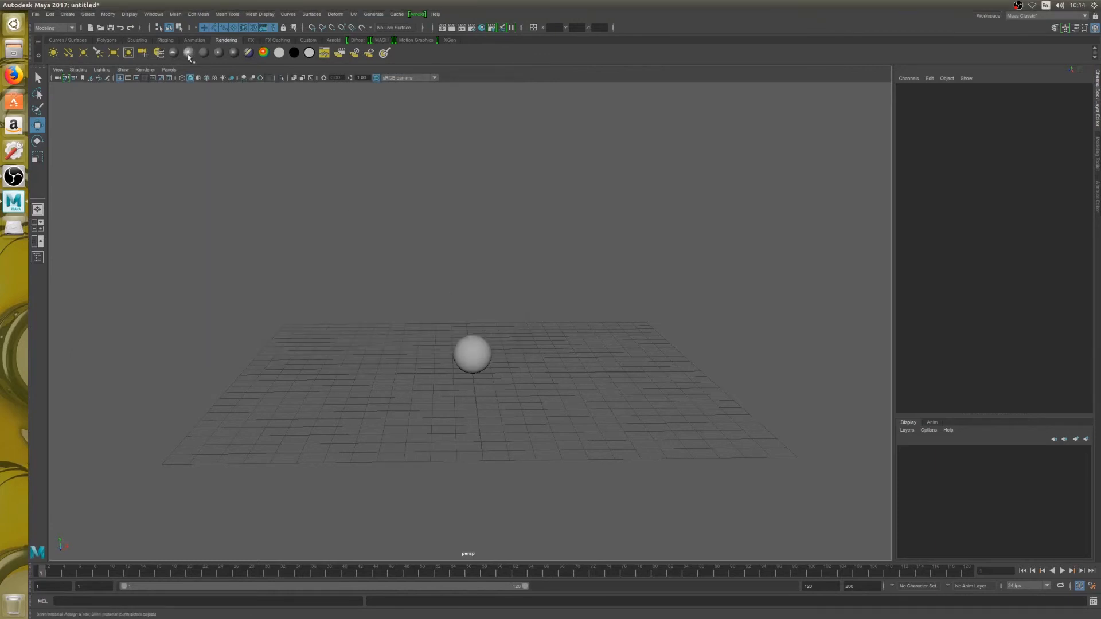
click(169, 69)
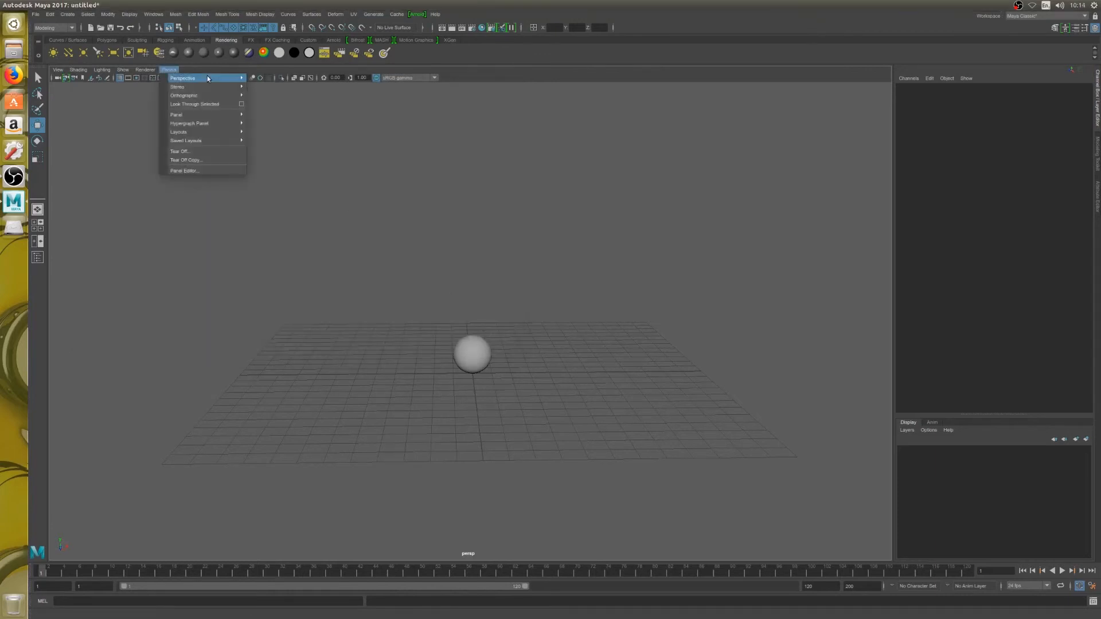
click(170, 70)
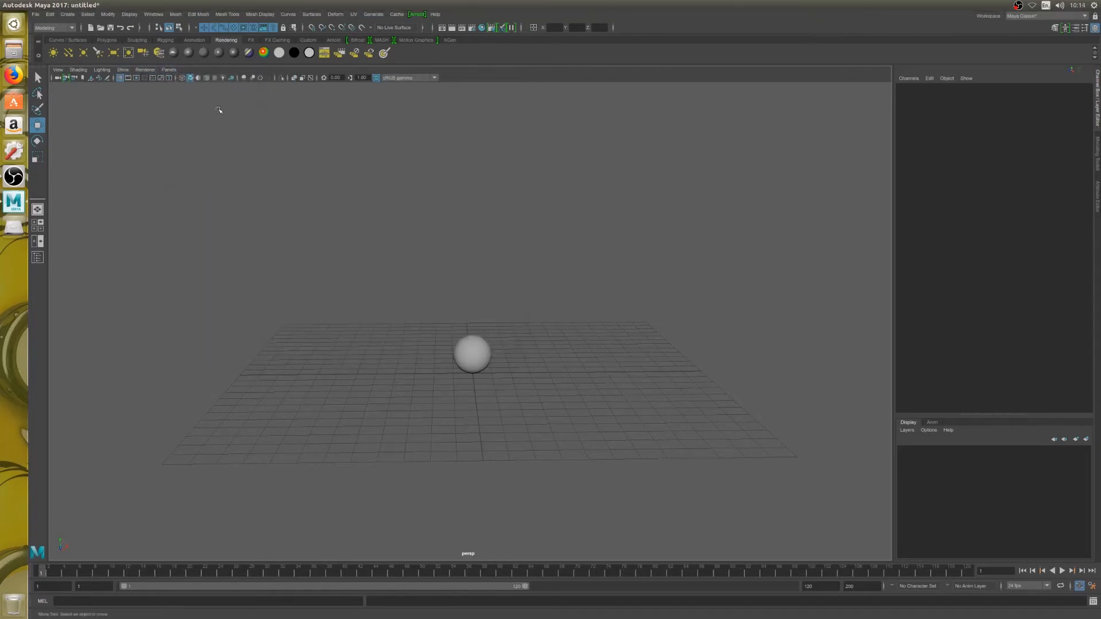
Create a camera, name it RENDERCAM and set its focal length to 50
click(142, 53)
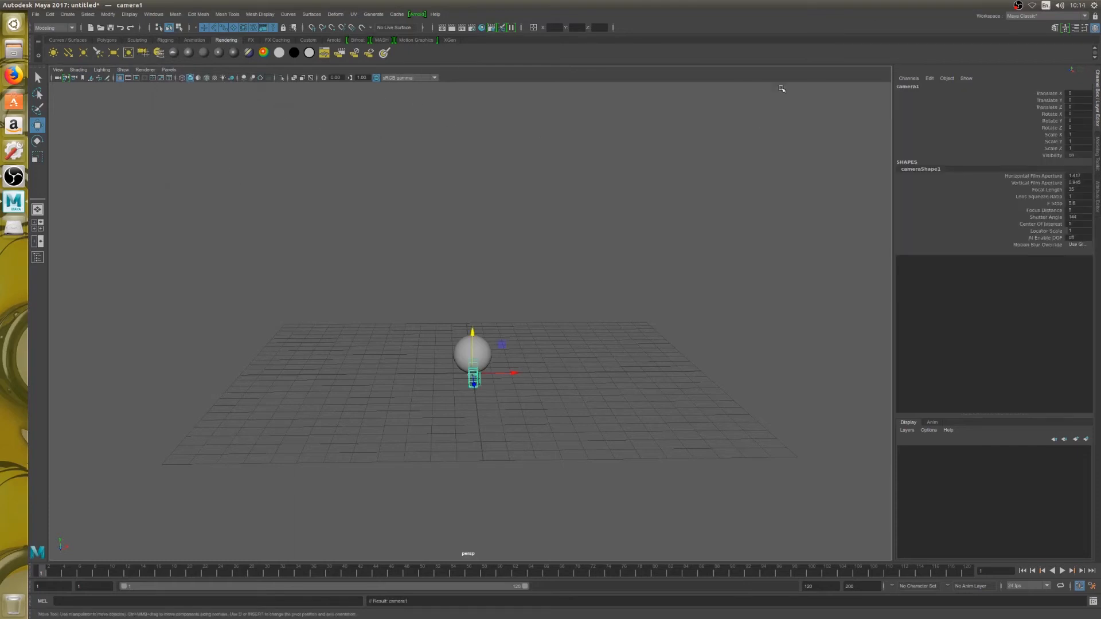
double_click(929, 87)
text(RENDERCAM)
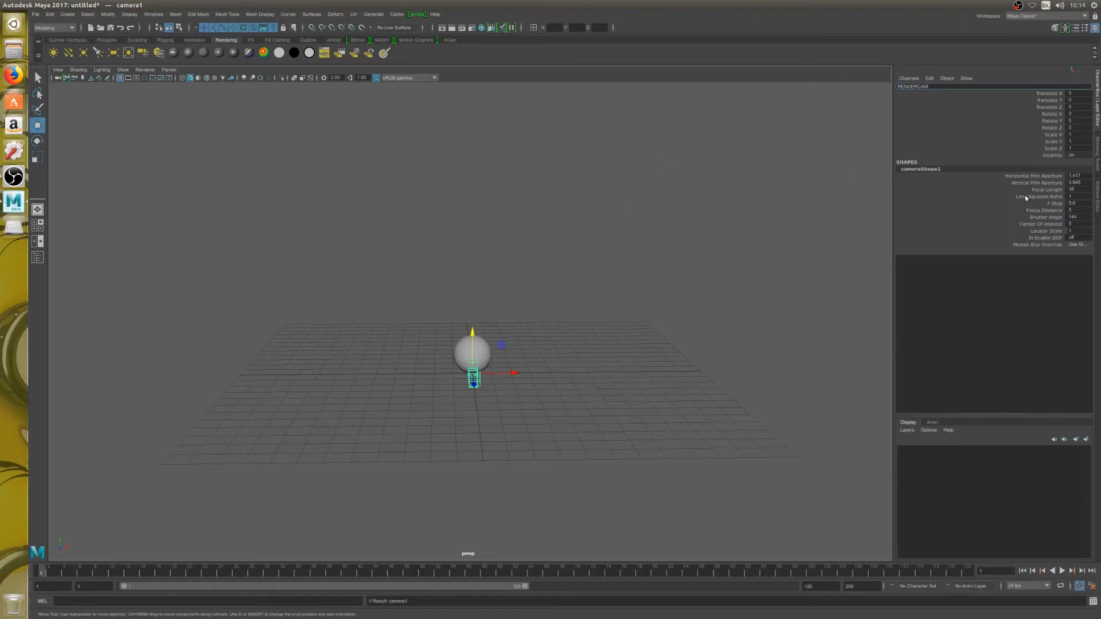
click(1077, 190)
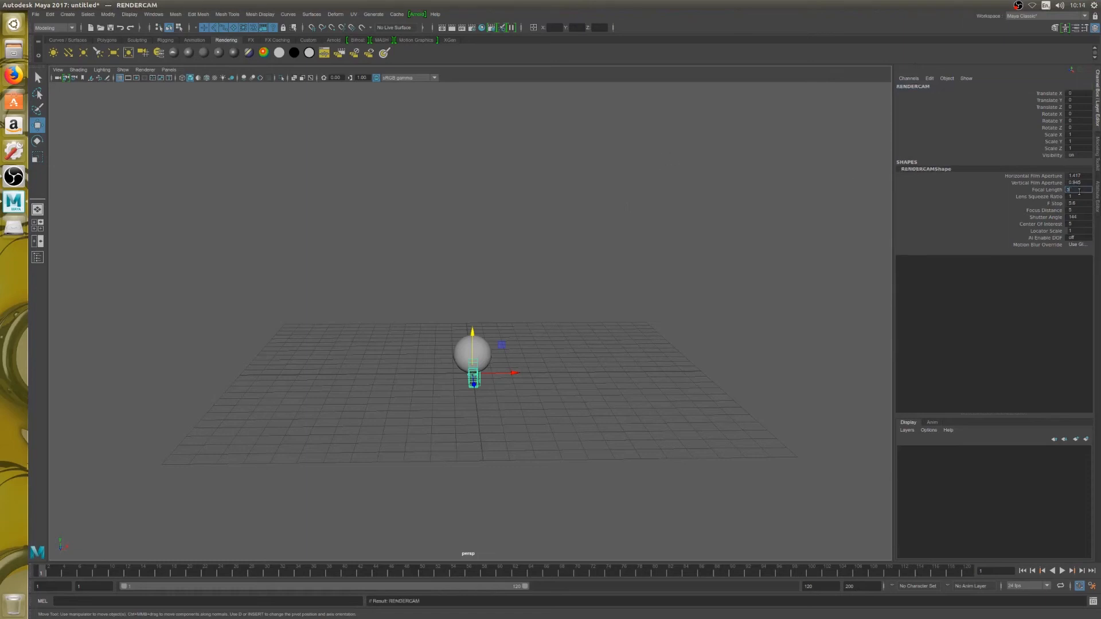
text(50)
key(Return)
click(671, 214)
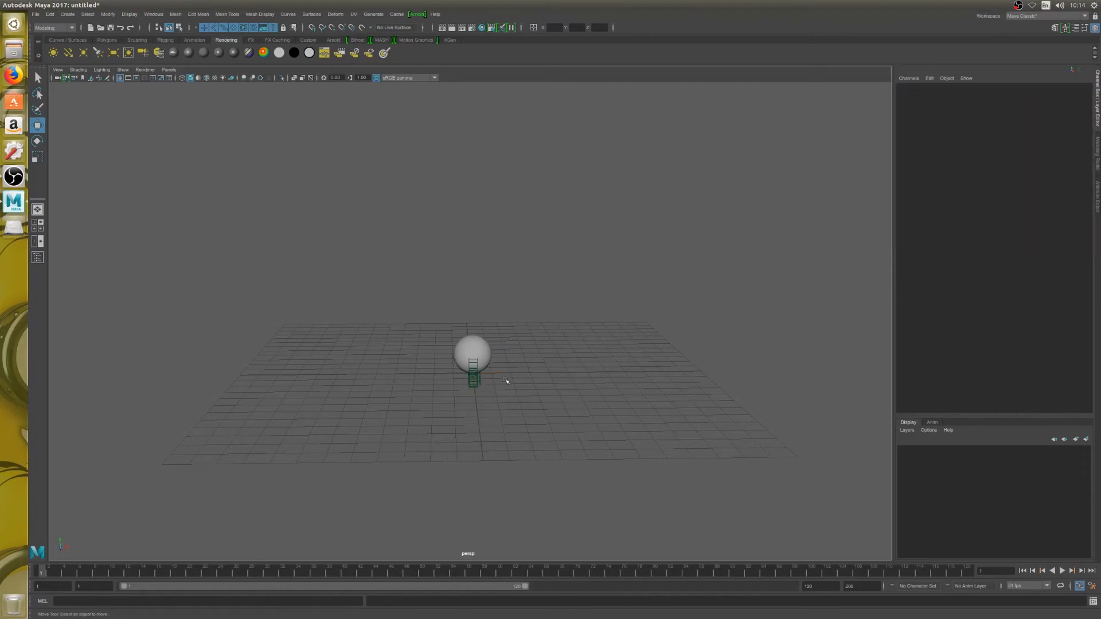
Select the RENDERCAM camera at the grid's centre and look through it
click(474, 377)
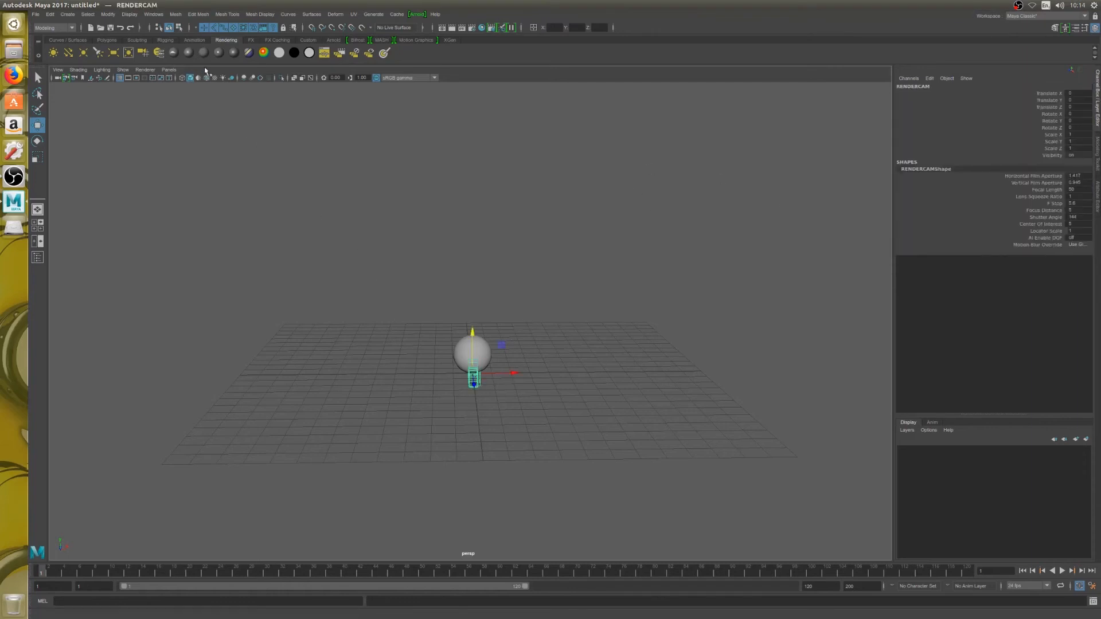
click(168, 70)
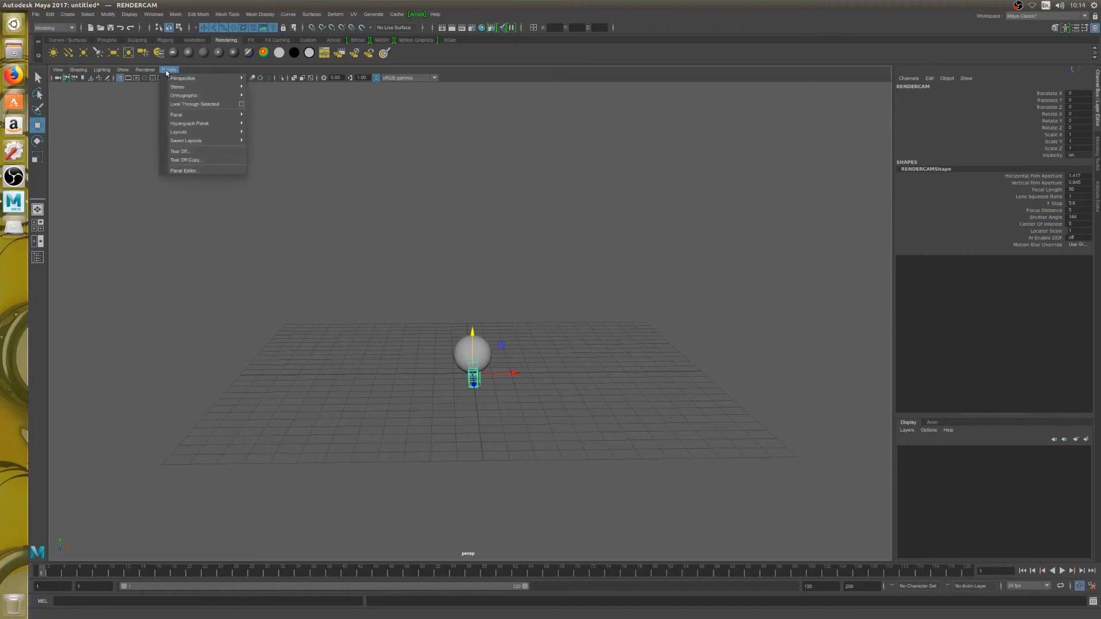
click(118, 159)
click(491, 449)
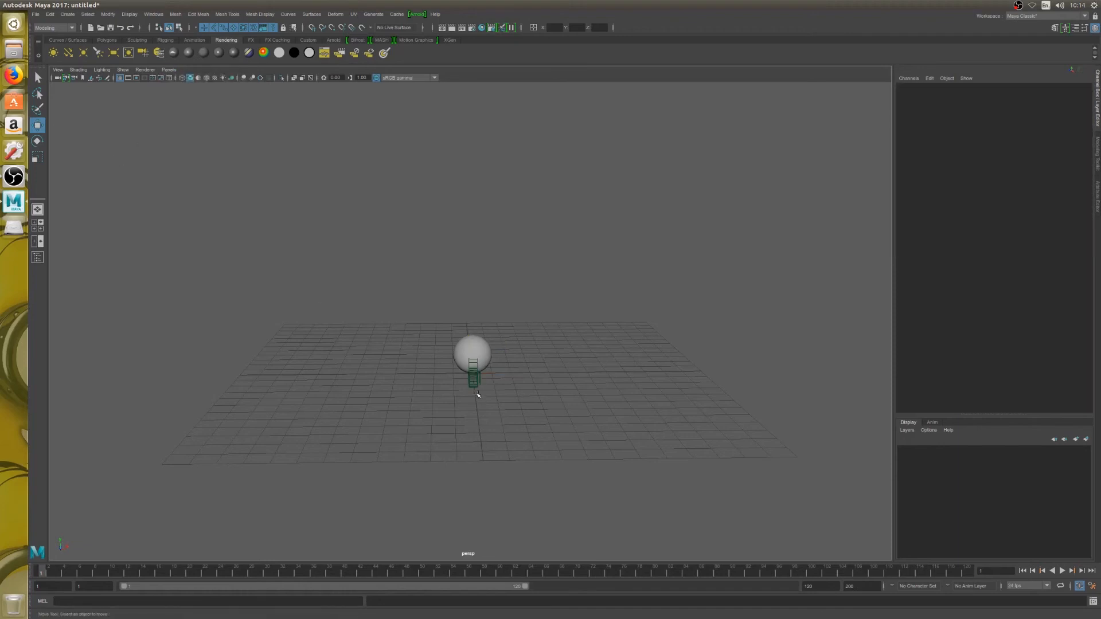
click(476, 387)
click(169, 70)
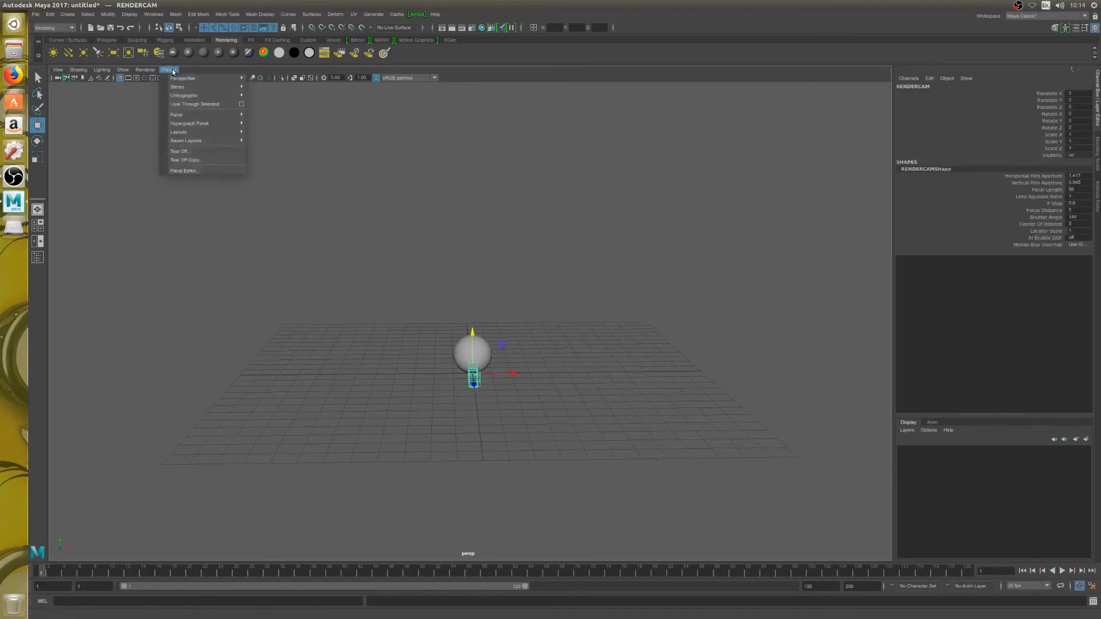
click(190, 105)
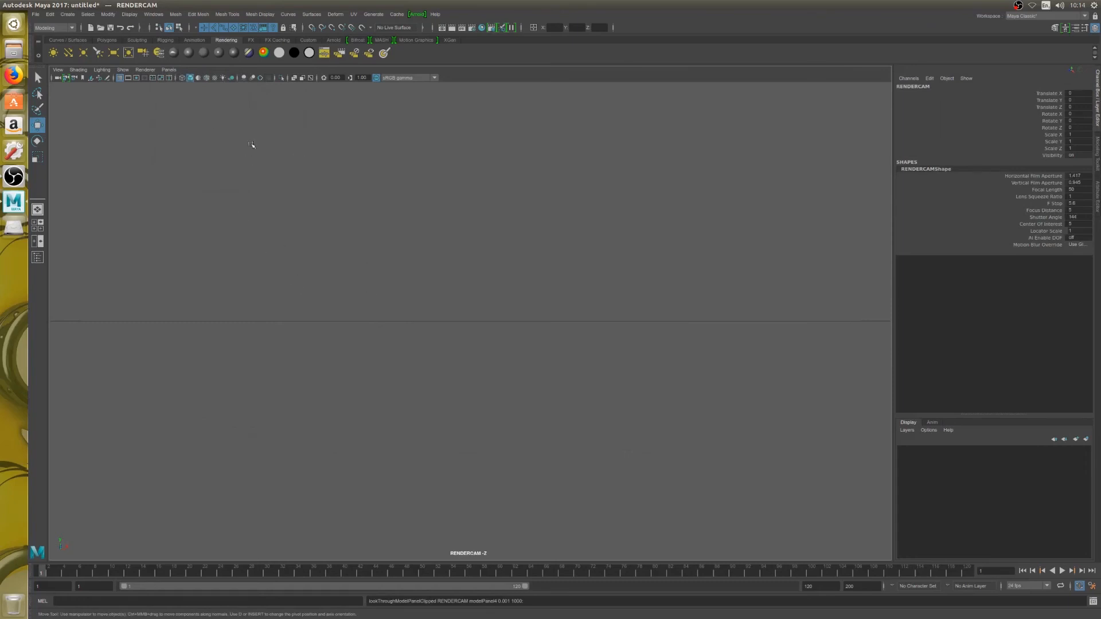
Choose RENDERCAM among the perspective cameras for the view and turn on its resolution gate
click(168, 70)
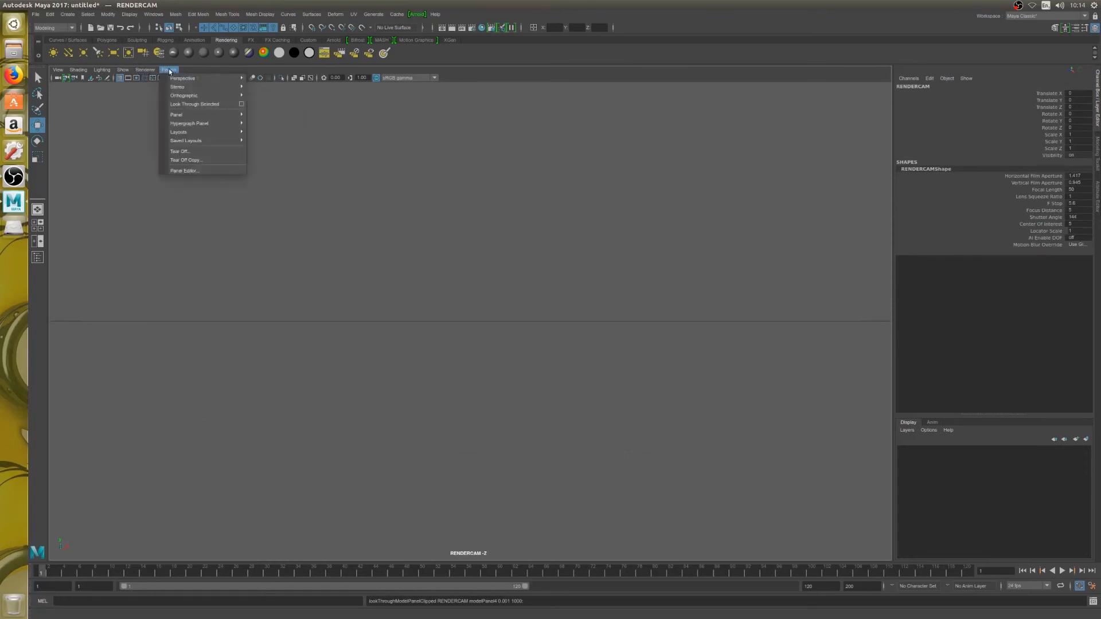
mouse_move(201, 79)
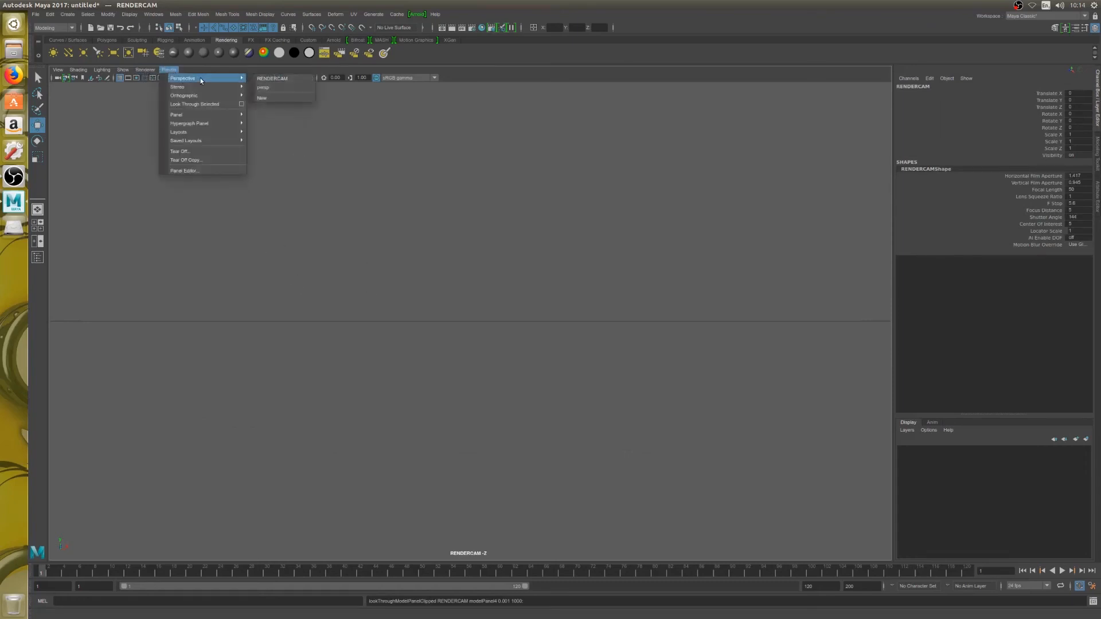
click(272, 80)
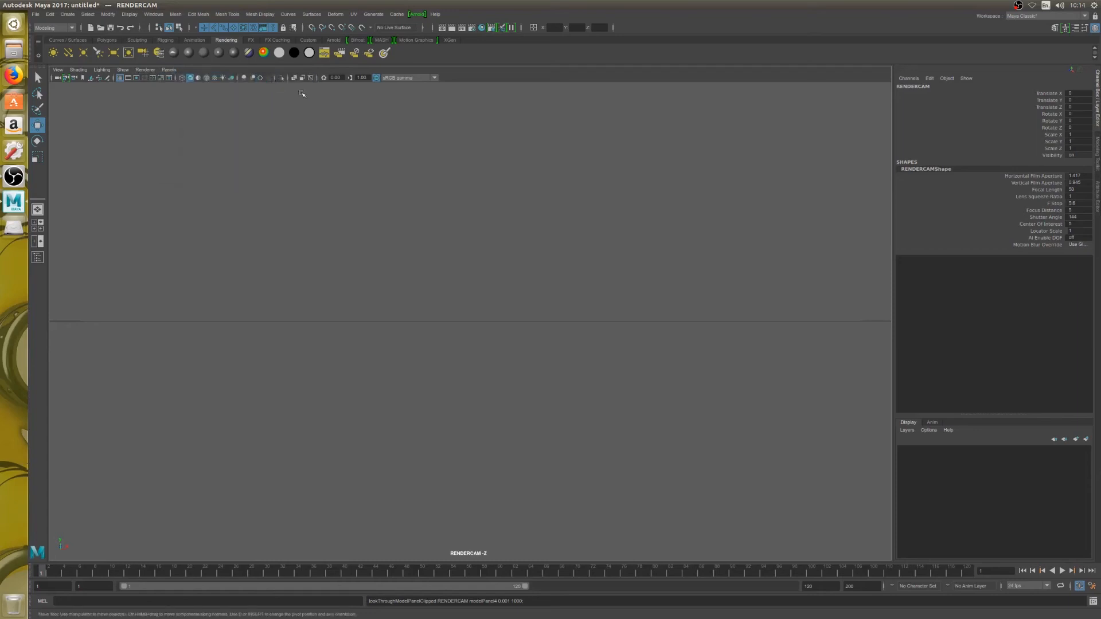
click(137, 78)
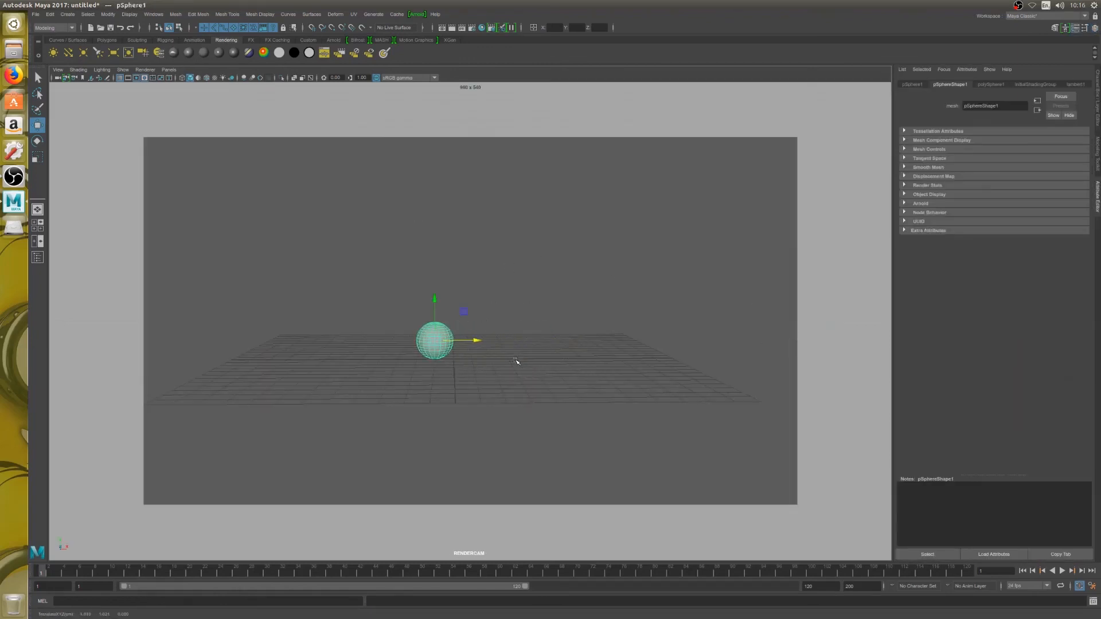
key(Delete)
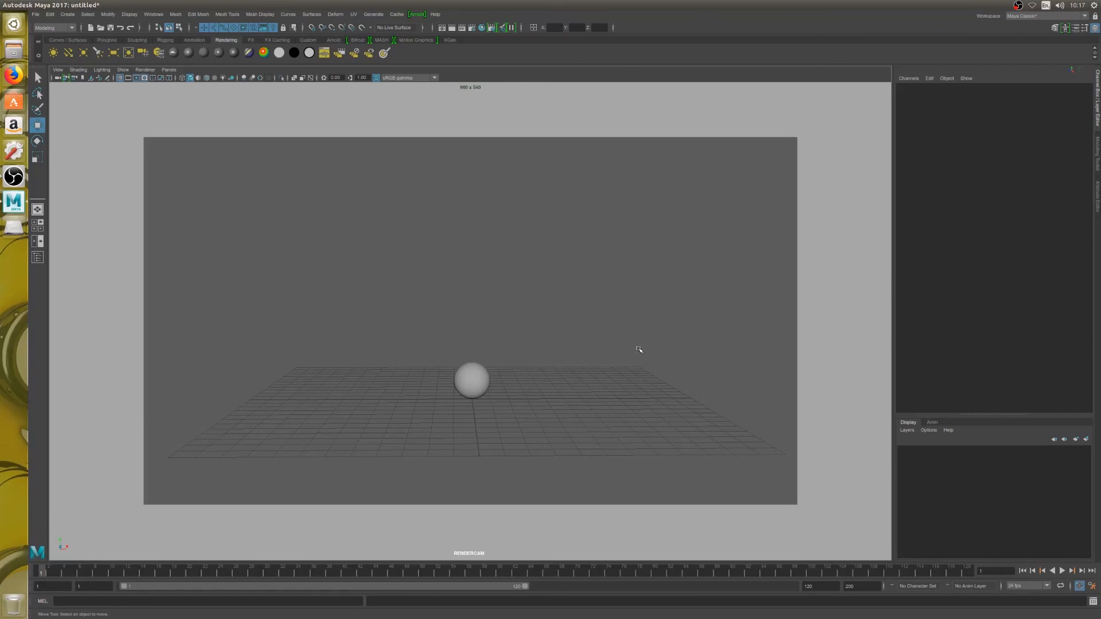